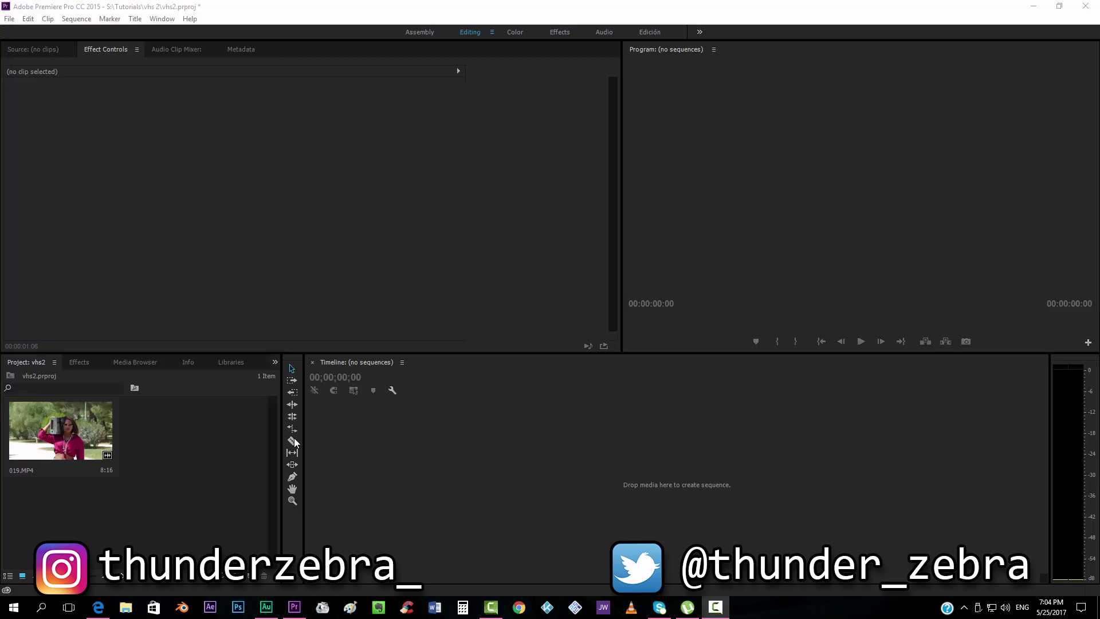
# Create a new sequence from the 019.MP4 clip and enlarge the clip's display on the timeline
pyautogui.moveTo(88, 435); pyautogui.dragTo(462, 445)
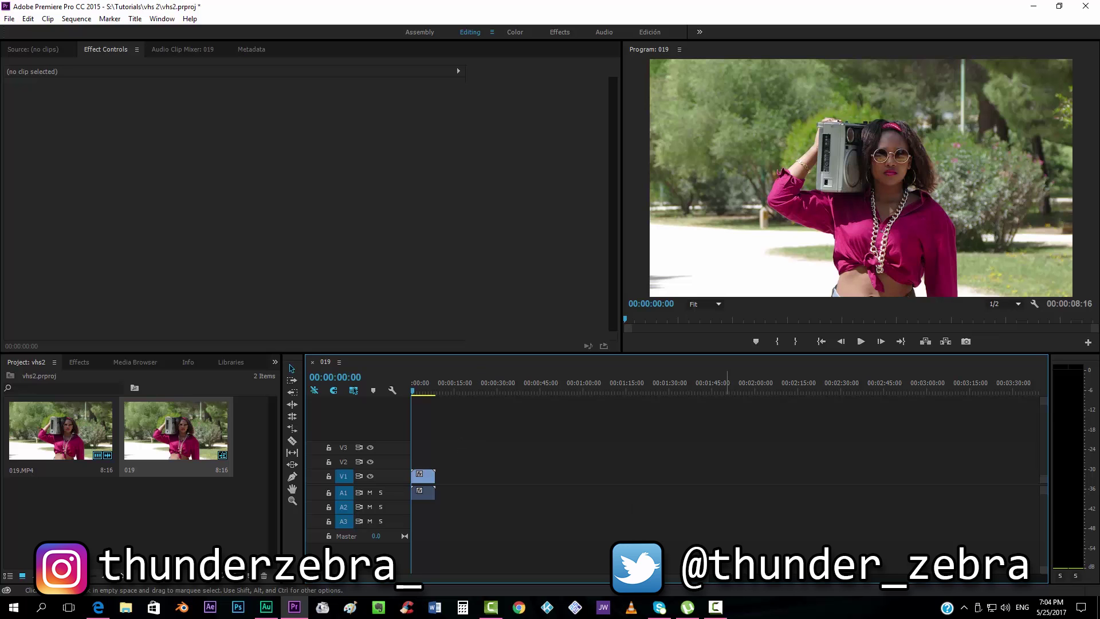
pyautogui.moveTo(709, 580); pyautogui.dragTo(564, 583)
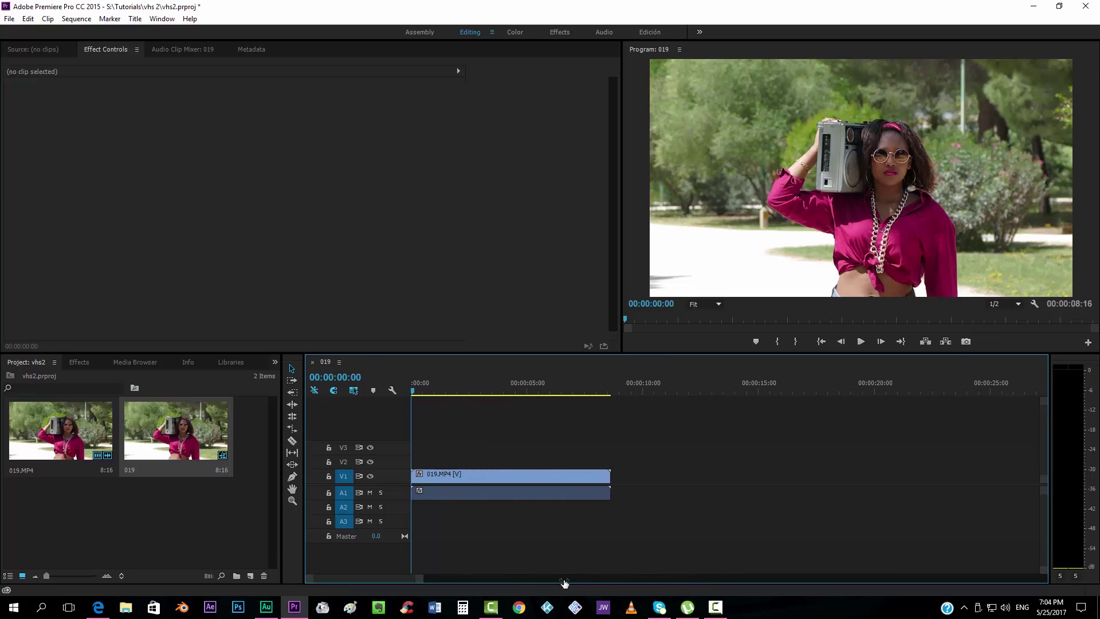
# Create a new bin named "vhs" in the project
pyautogui.click(237, 575)
pyautogui.write('vhs')
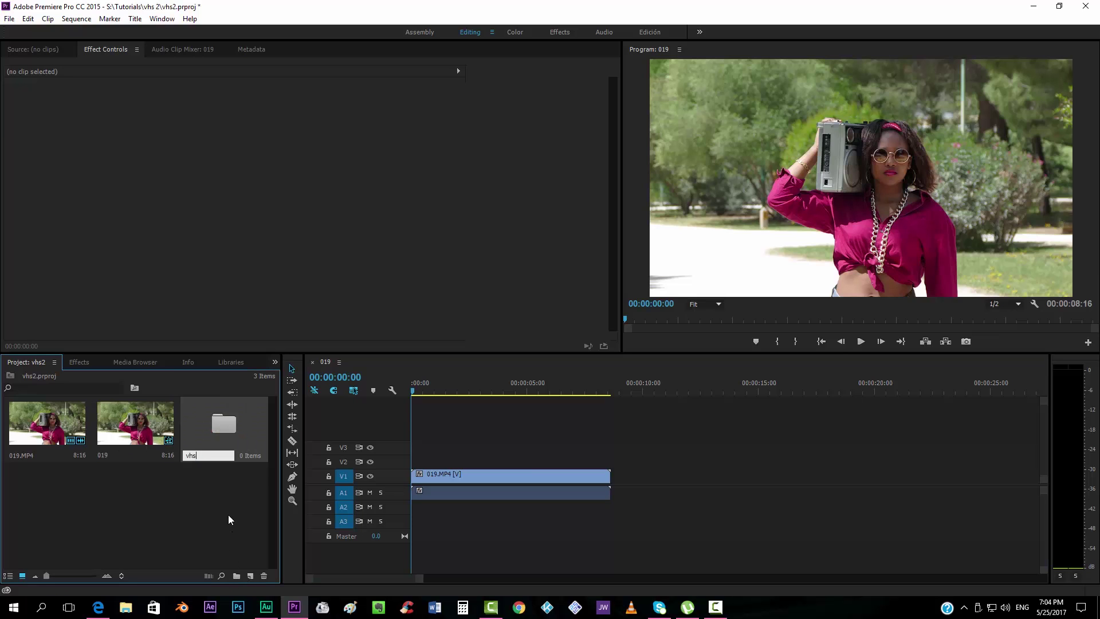
pyautogui.press('Return')
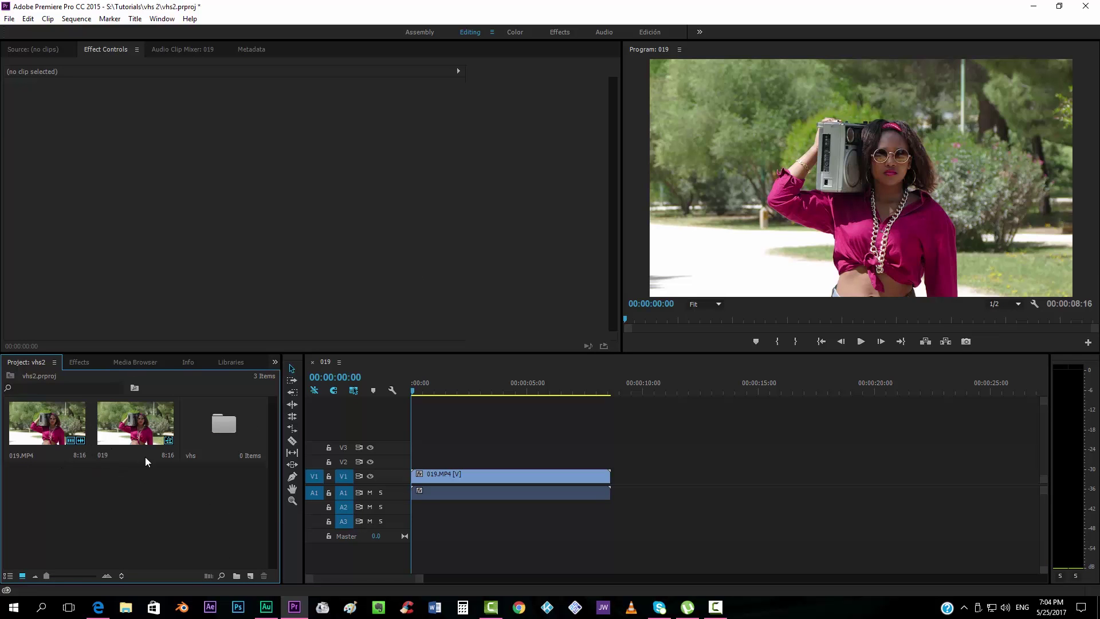
pyautogui.click(223, 418)
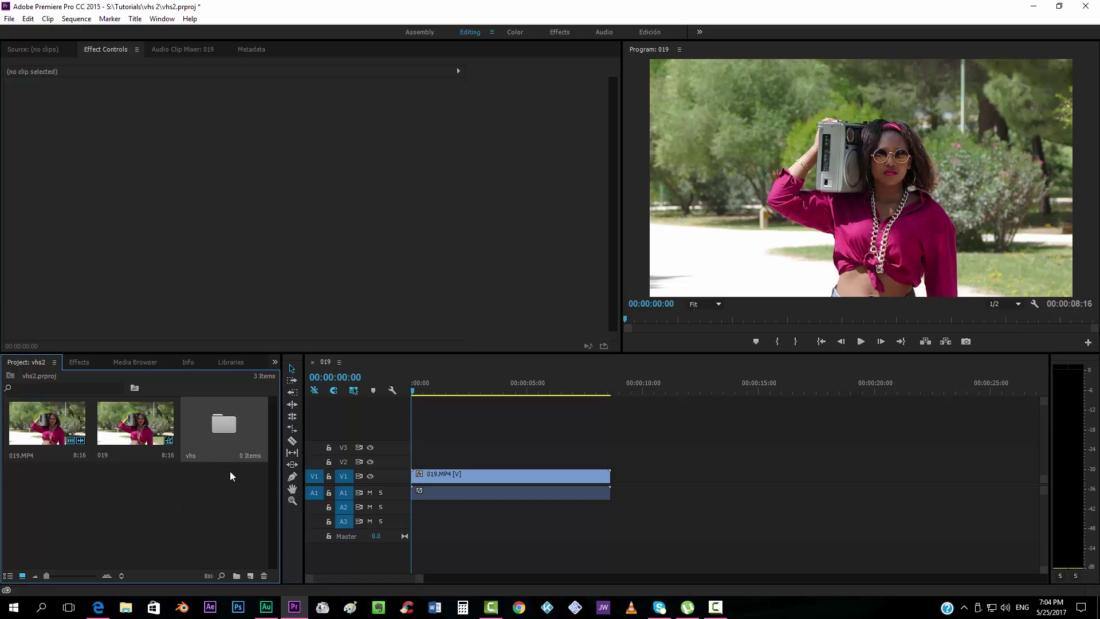
pyautogui.click(221, 484)
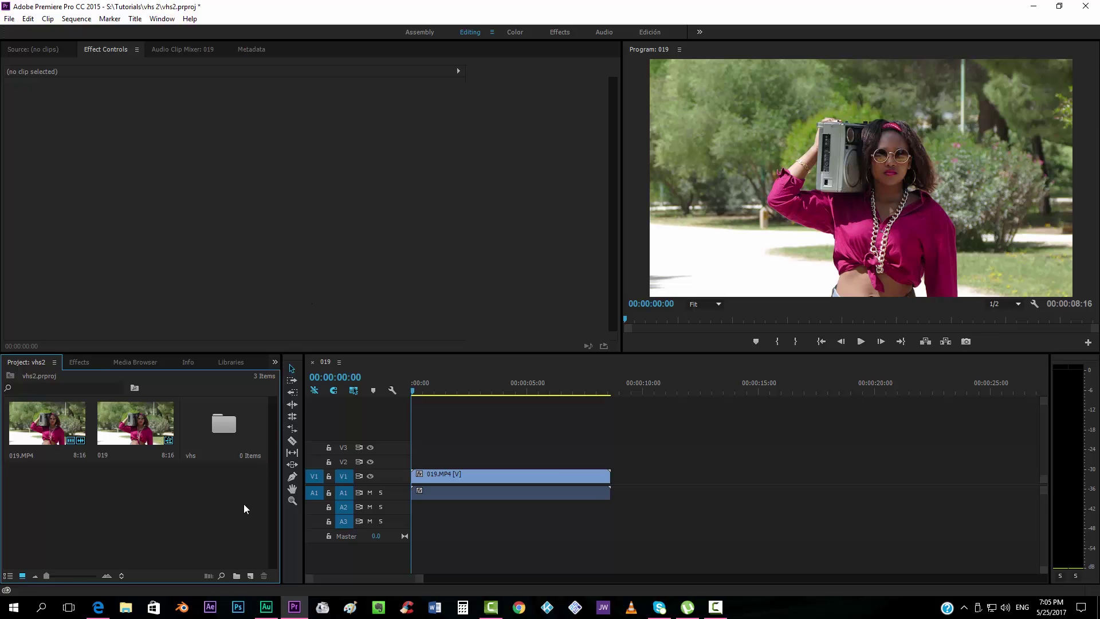
# Create a 3840 × 2160, 25 fps adjustment layer and place it on V2, covering the full length of the 019.MP4 clip
pyautogui.click(250, 576)
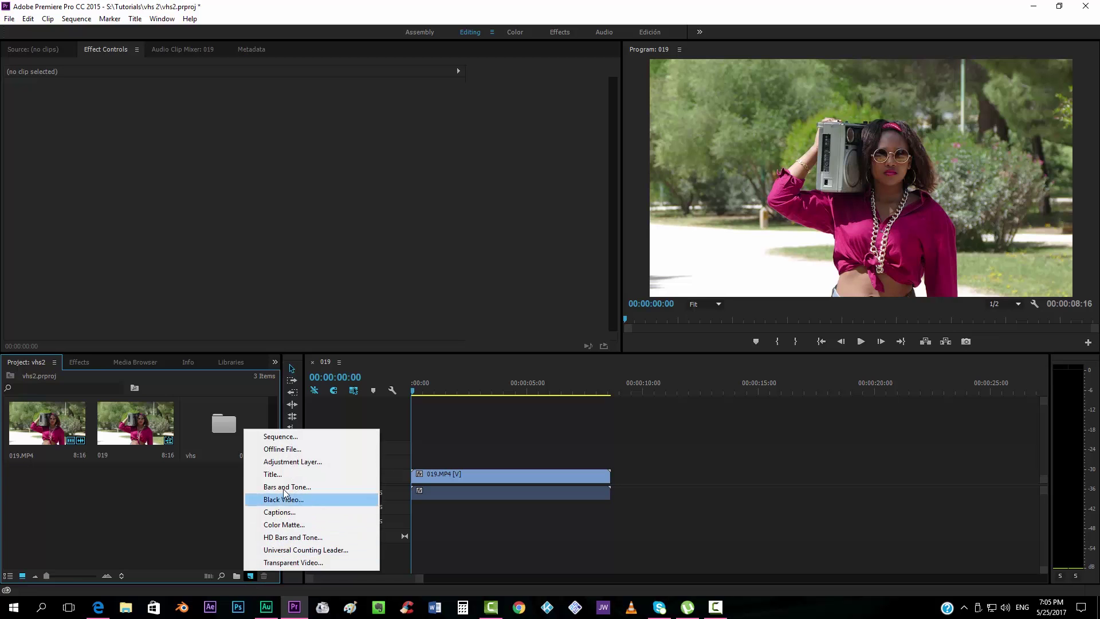
pyautogui.click(293, 465)
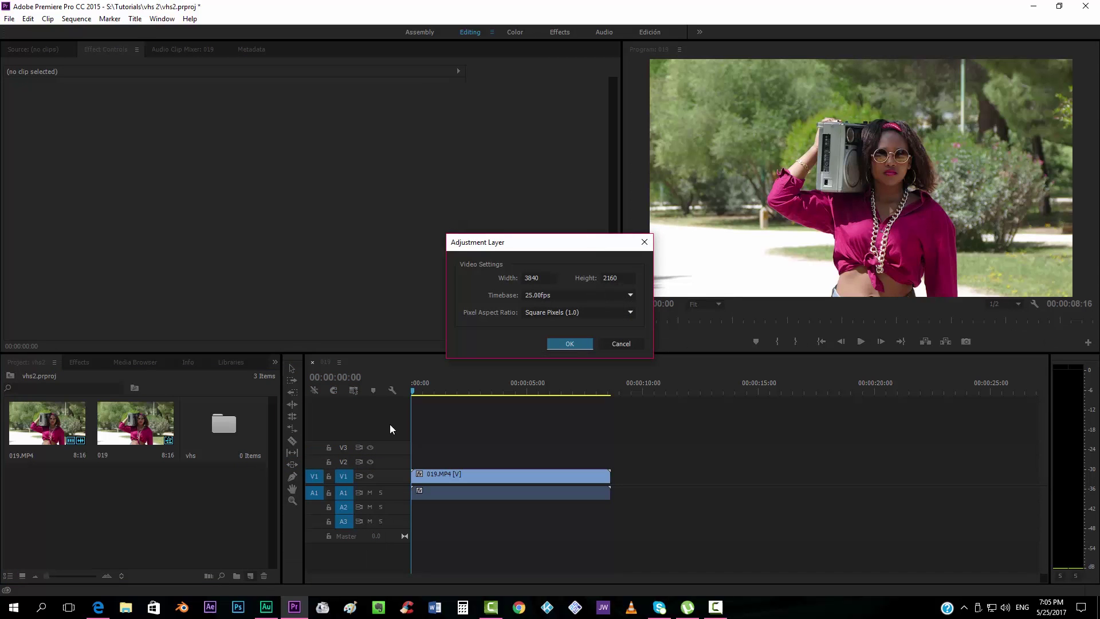
pyautogui.click(579, 343)
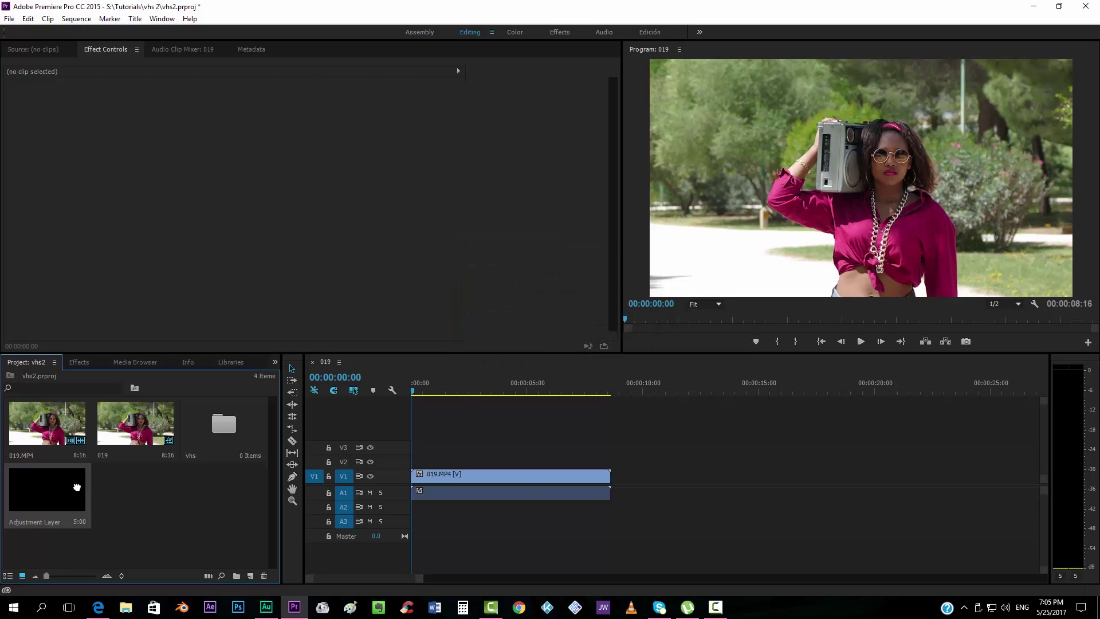
pyautogui.moveTo(77, 487); pyautogui.dragTo(610, 461)
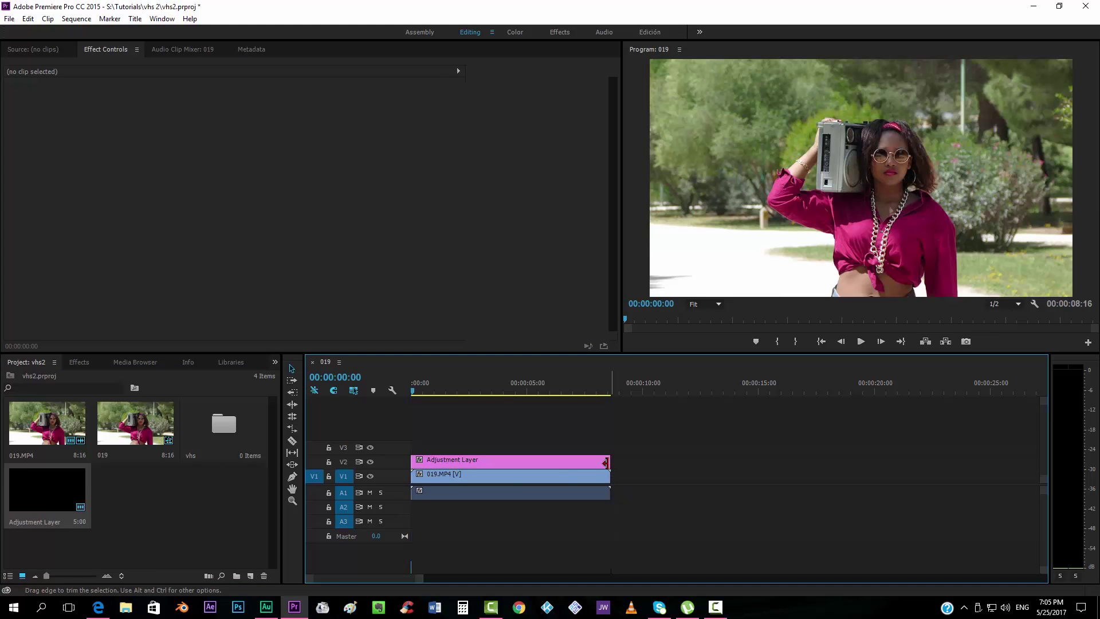
# Apply the Brightness & Contrast effect to the adjustment layer and set its contrast to 36
pyautogui.click(568, 460)
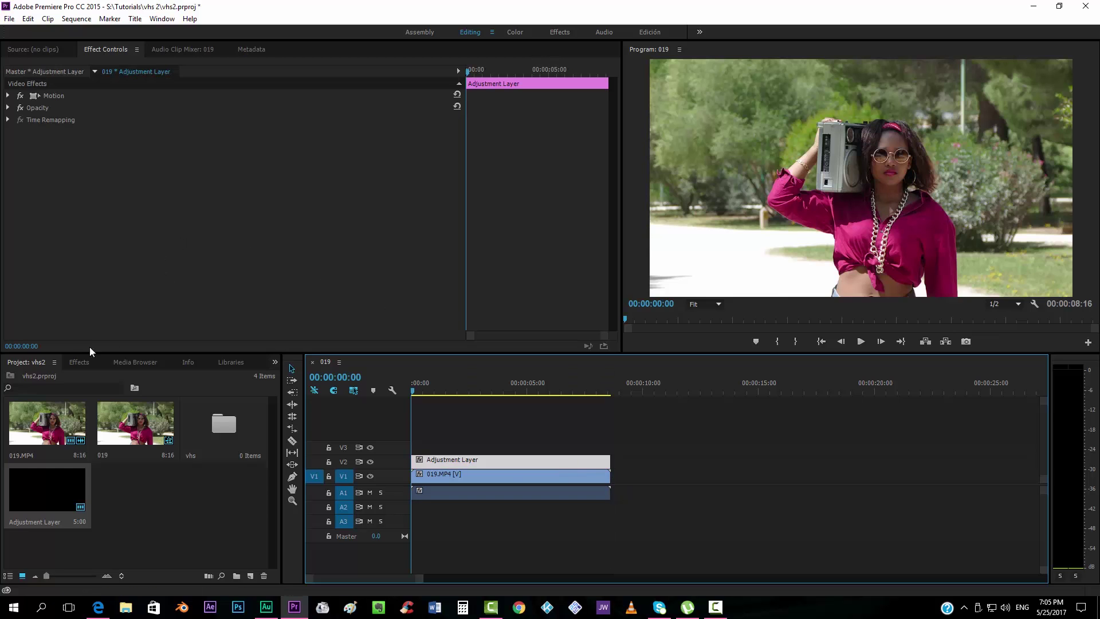
pyautogui.click(79, 361)
pyautogui.click(77, 377)
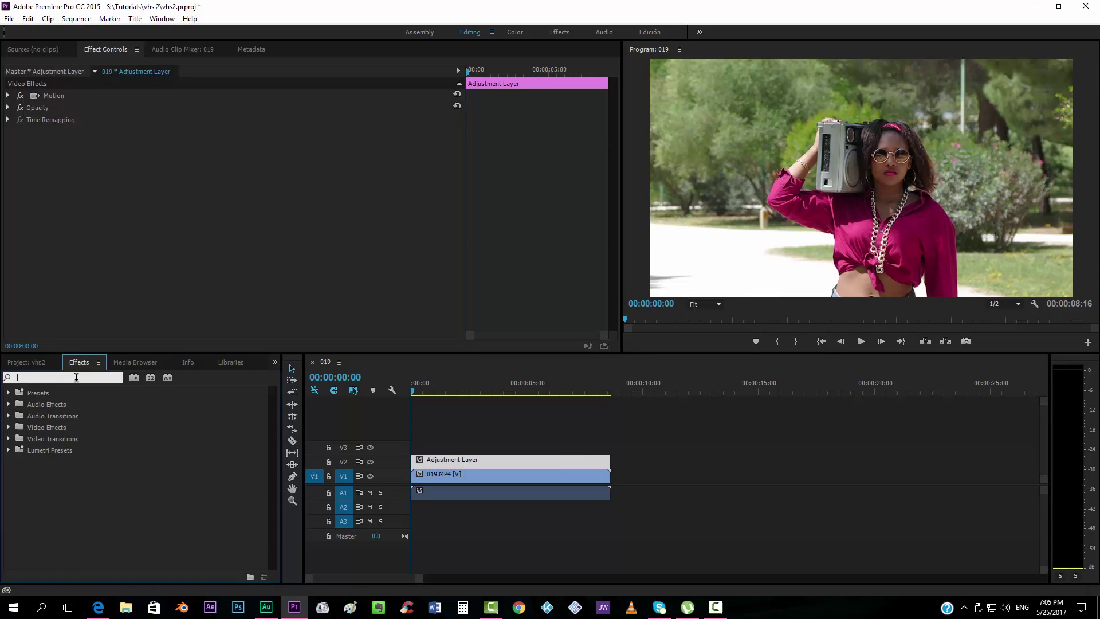
pyautogui.write('contrast')
pyautogui.moveTo(56, 471); pyautogui.dragTo(450, 465)
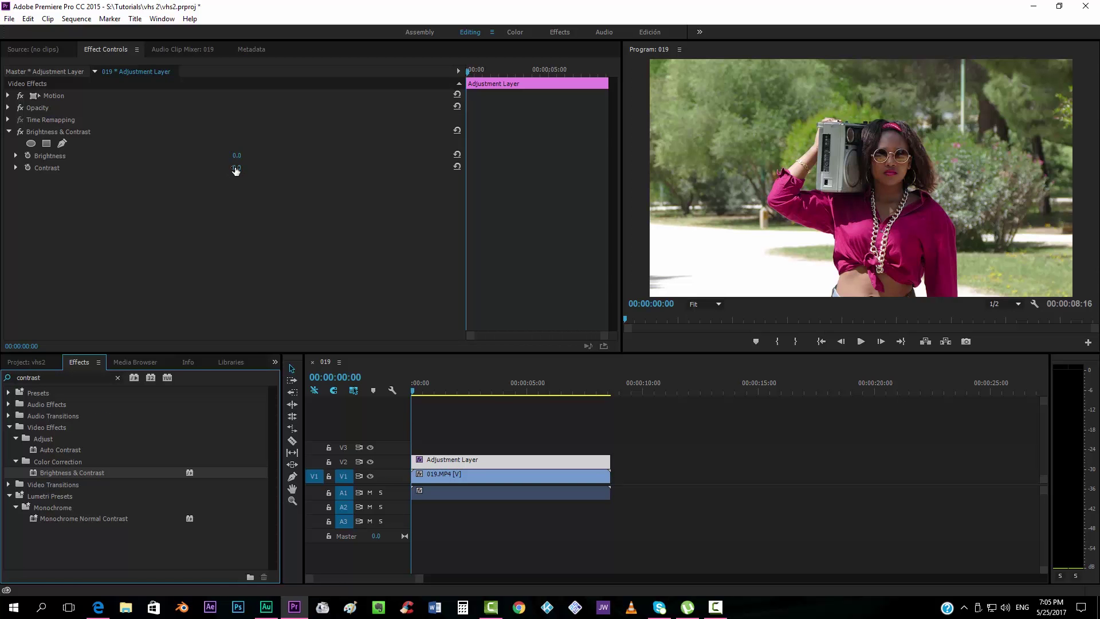
pyautogui.moveTo(234, 171); pyautogui.dragTo(239, 204)
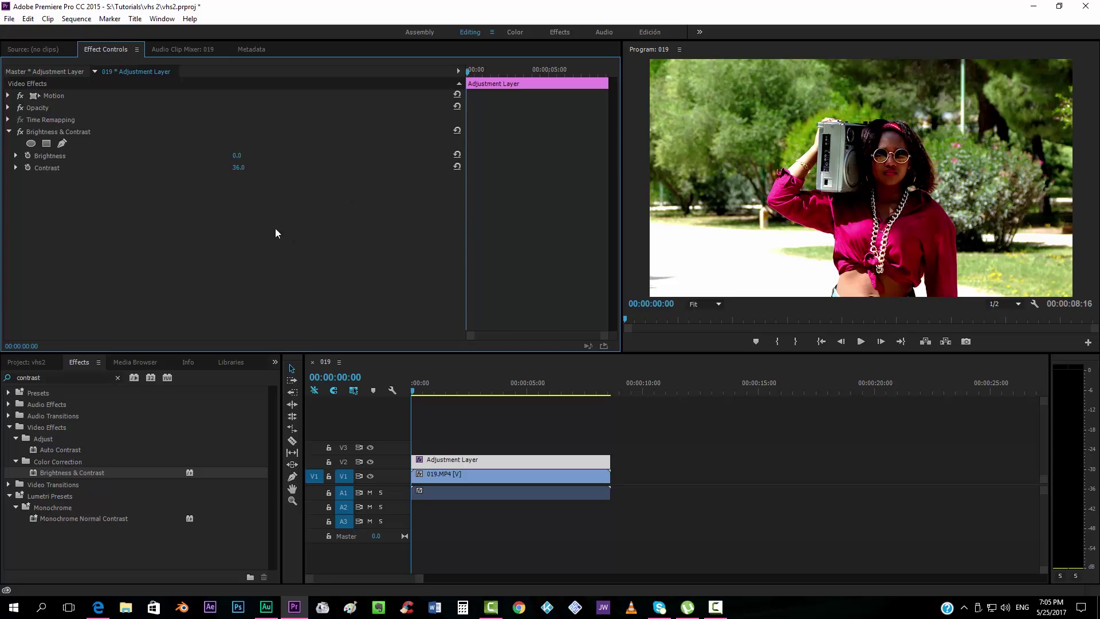
# Try a duplicate Brightness & Contrast effect with contrast -35 on the adjustment layer, and delete the duplicate
pyautogui.click(87, 132)
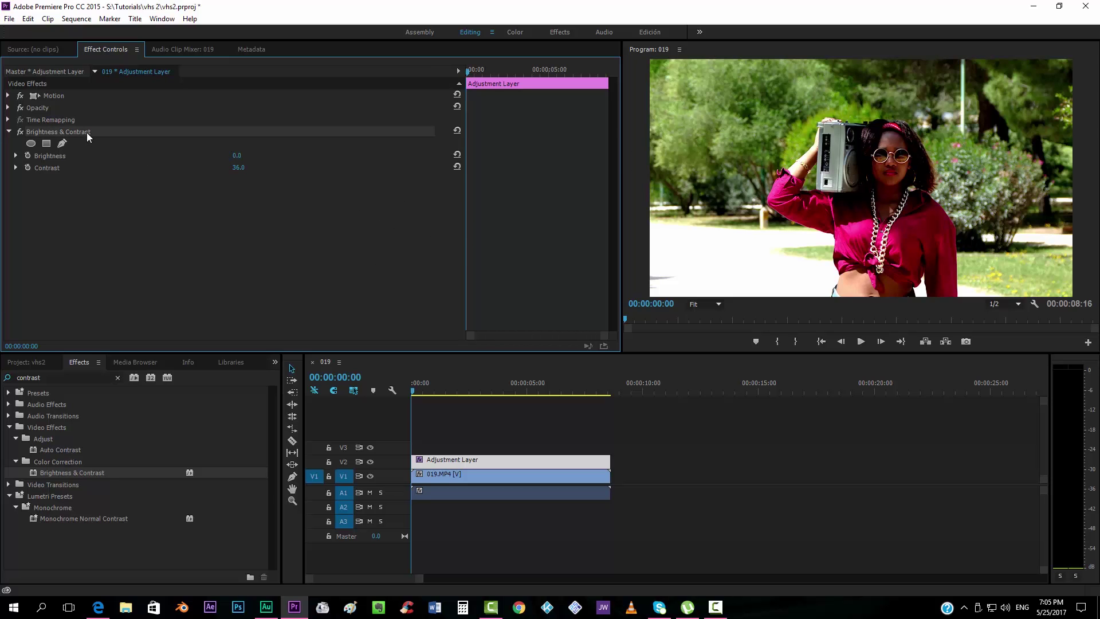
pyautogui.hotkey('ctrl', 'c')
pyautogui.hotkey('ctrl', 'v')
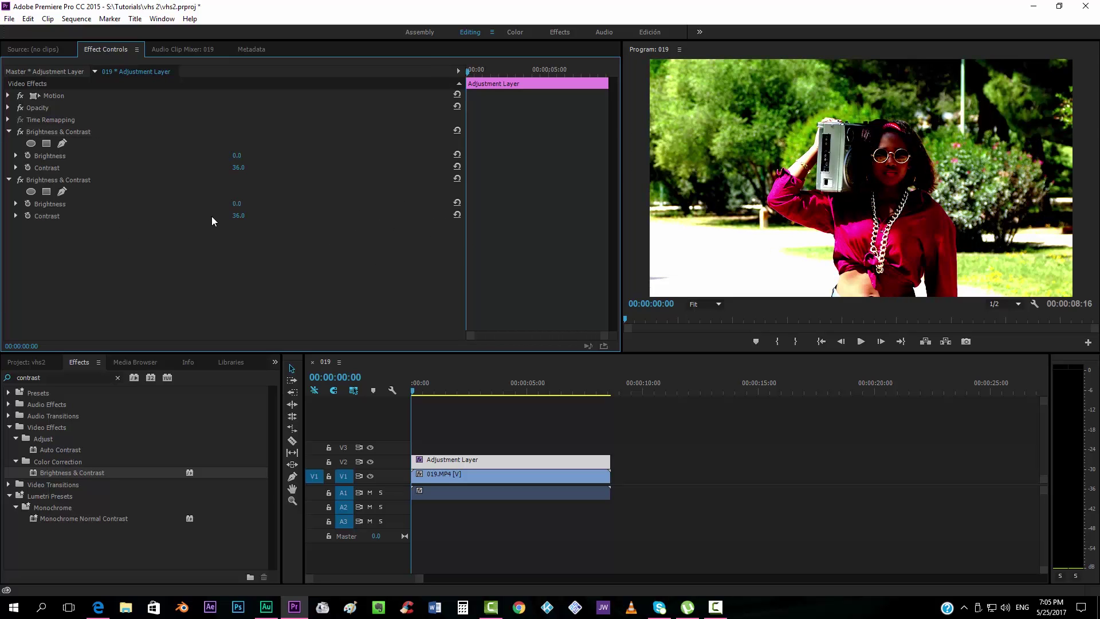
pyautogui.moveTo(240, 221); pyautogui.dragTo(496, 223)
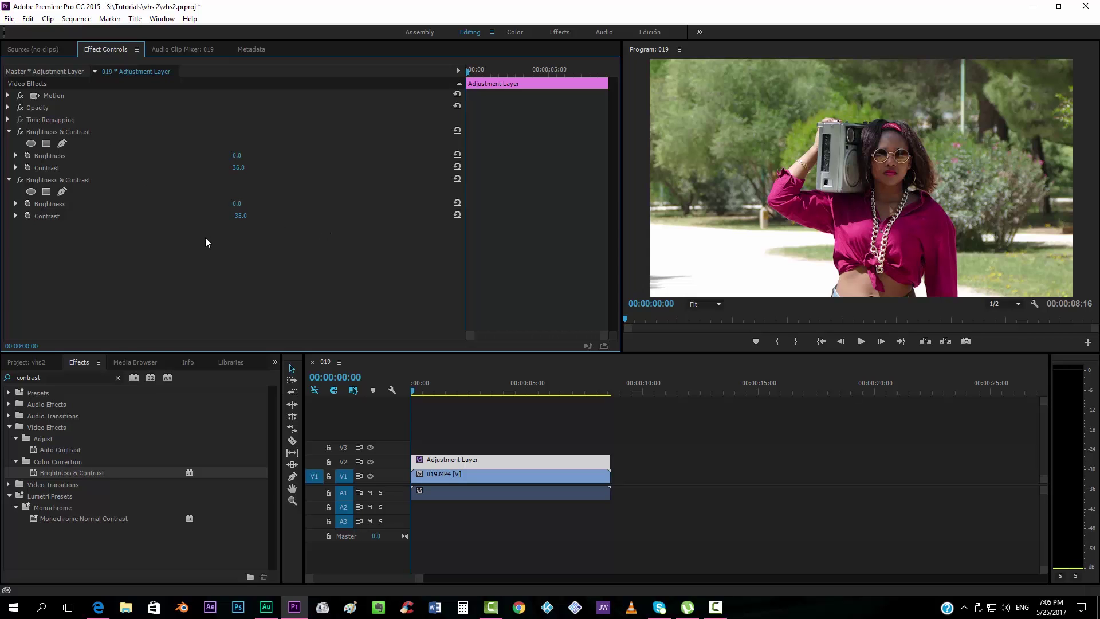
pyautogui.click(52, 179)
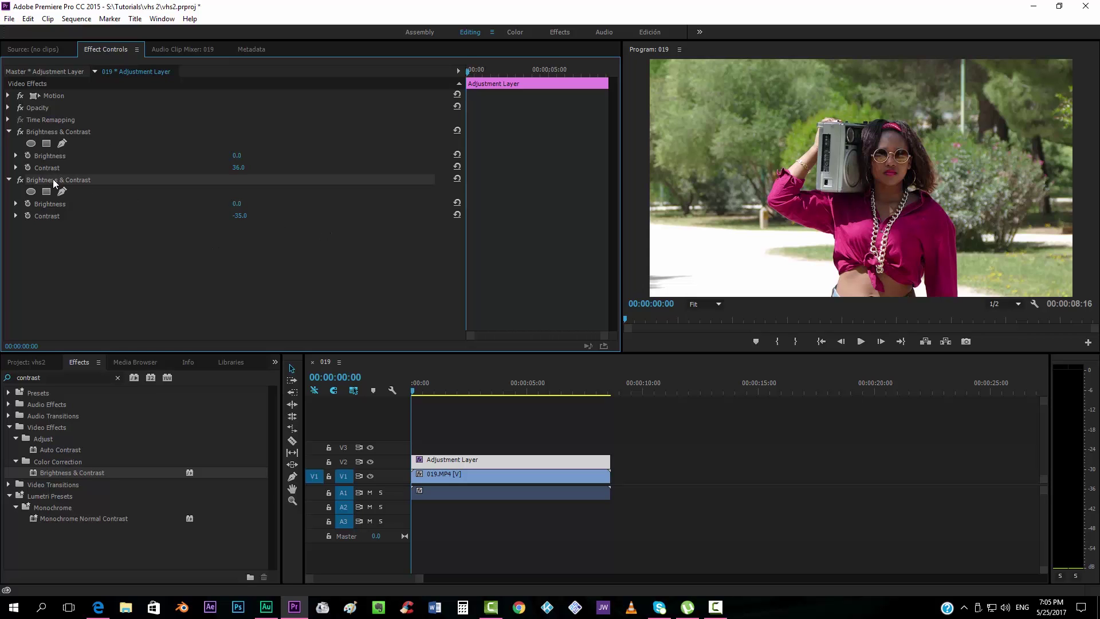
pyautogui.press('Delete')
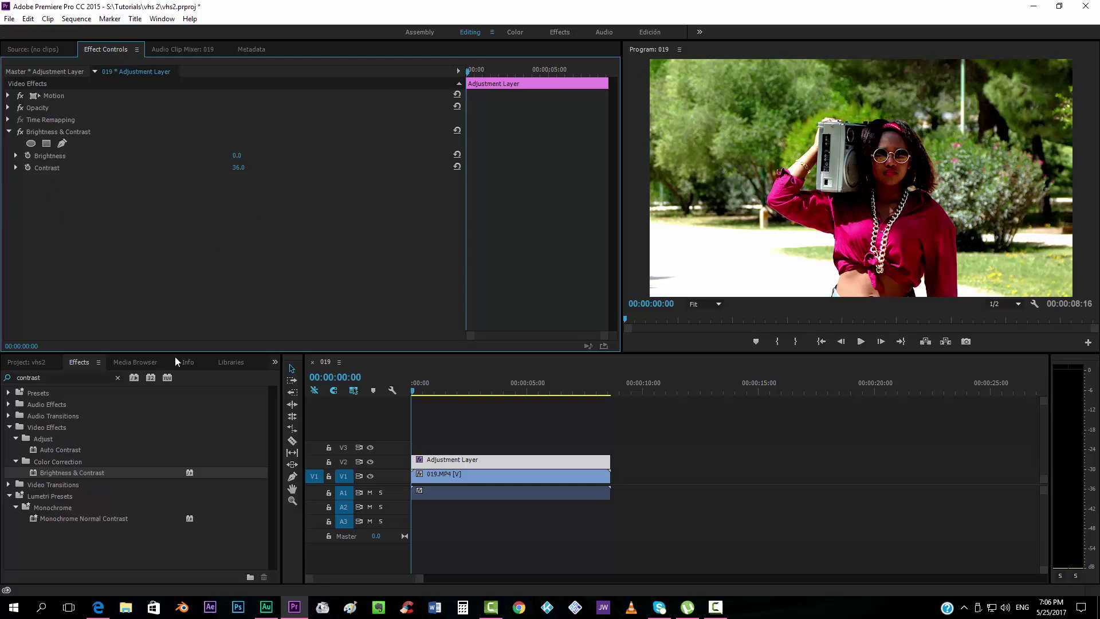
# Apply the Levels effect to the adjustment layer and set its (RGB) Black Output Level to 29
pyautogui.click(80, 375)
pyautogui.write('le')
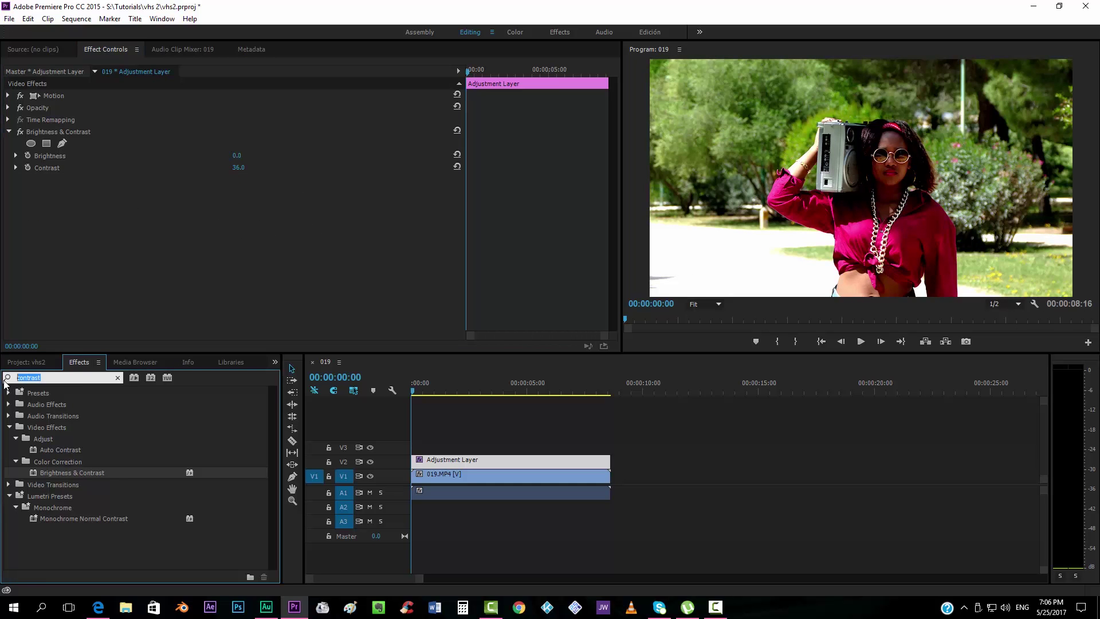
pyautogui.write('vel')
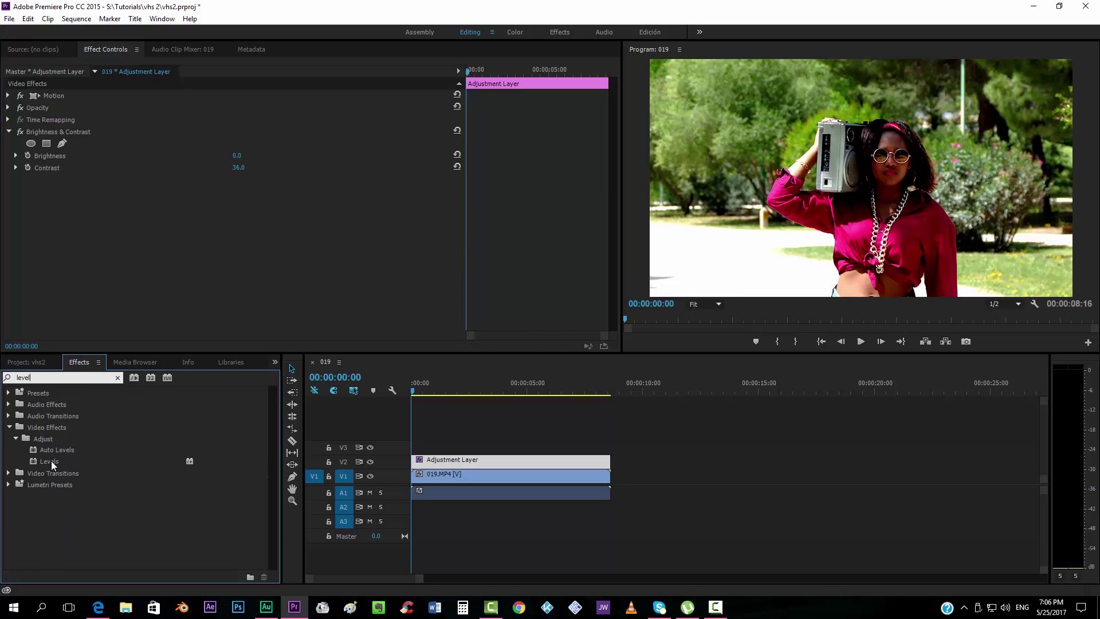
pyautogui.moveTo(51, 461); pyautogui.dragTo(450, 460)
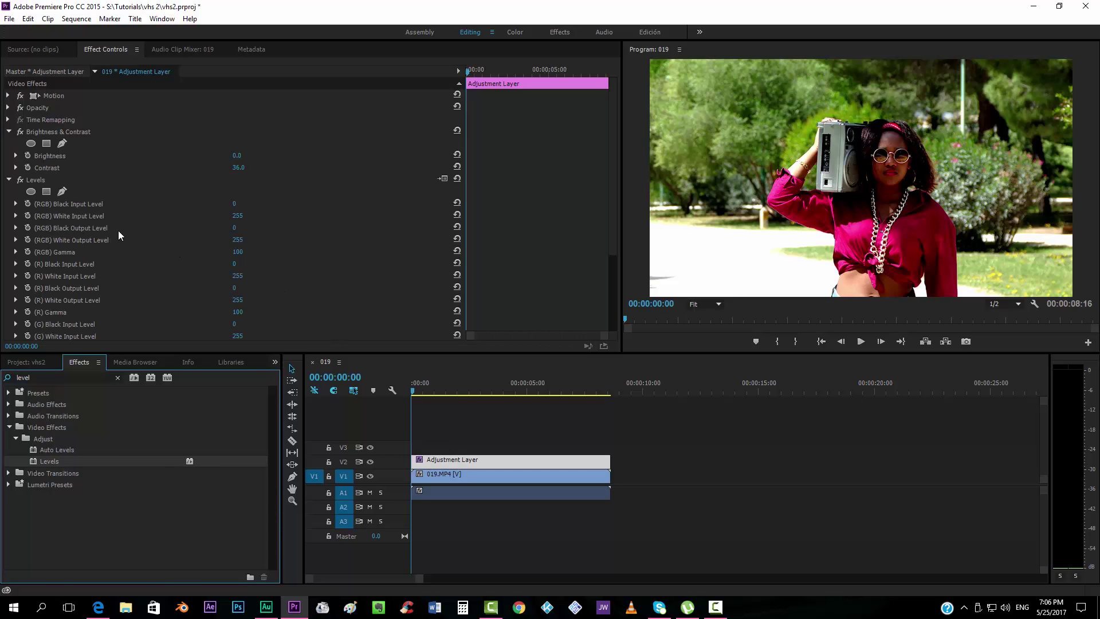
pyautogui.click(235, 228)
pyautogui.write('25')
pyautogui.press('Return')
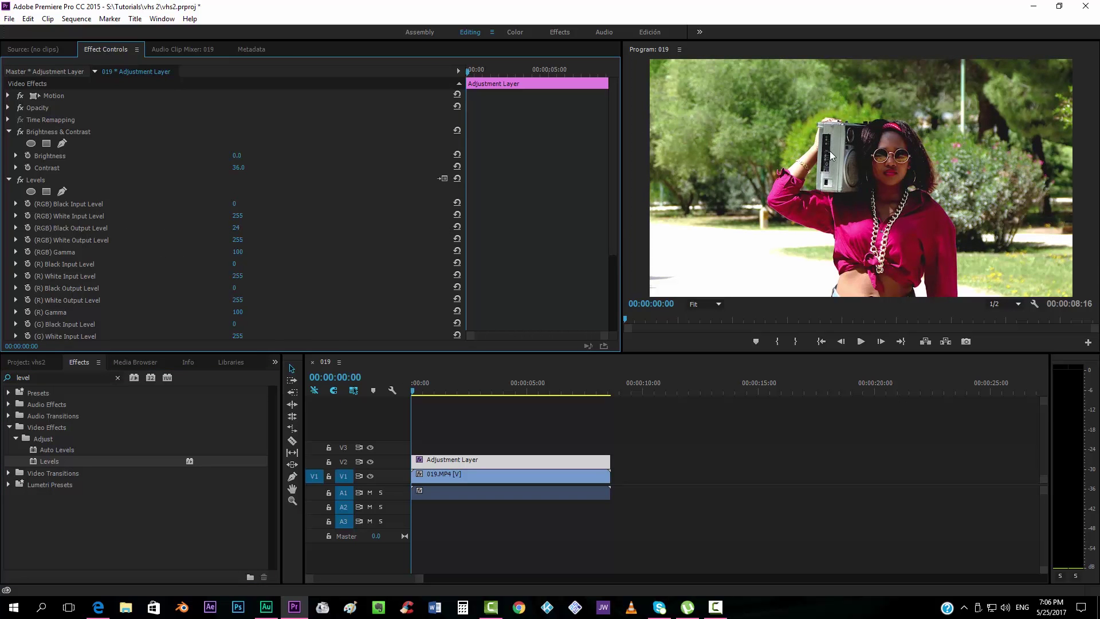
pyautogui.moveTo(233, 227); pyautogui.dragTo(236, 227)
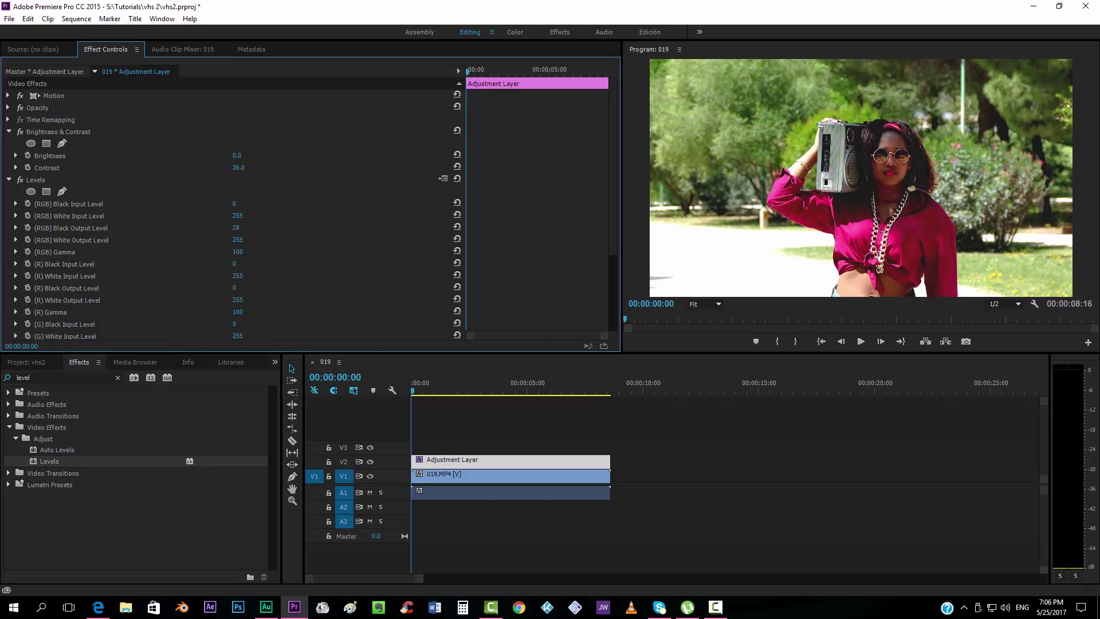
# Compare the footage with and without the adjustment layer by toggling the V2 track's visibility
pyautogui.click(369, 462)
pyautogui.click(370, 462)
pyautogui.click(370, 461)
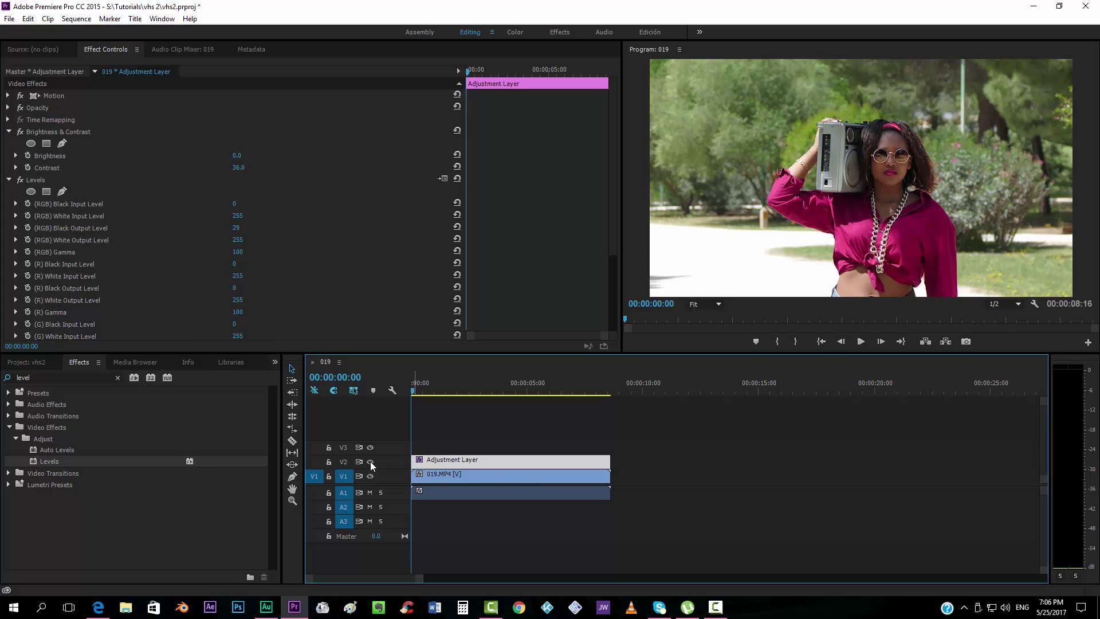
pyautogui.click(370, 461)
pyautogui.click(370, 461)
pyautogui.click(370, 461)
pyautogui.click(370, 461)
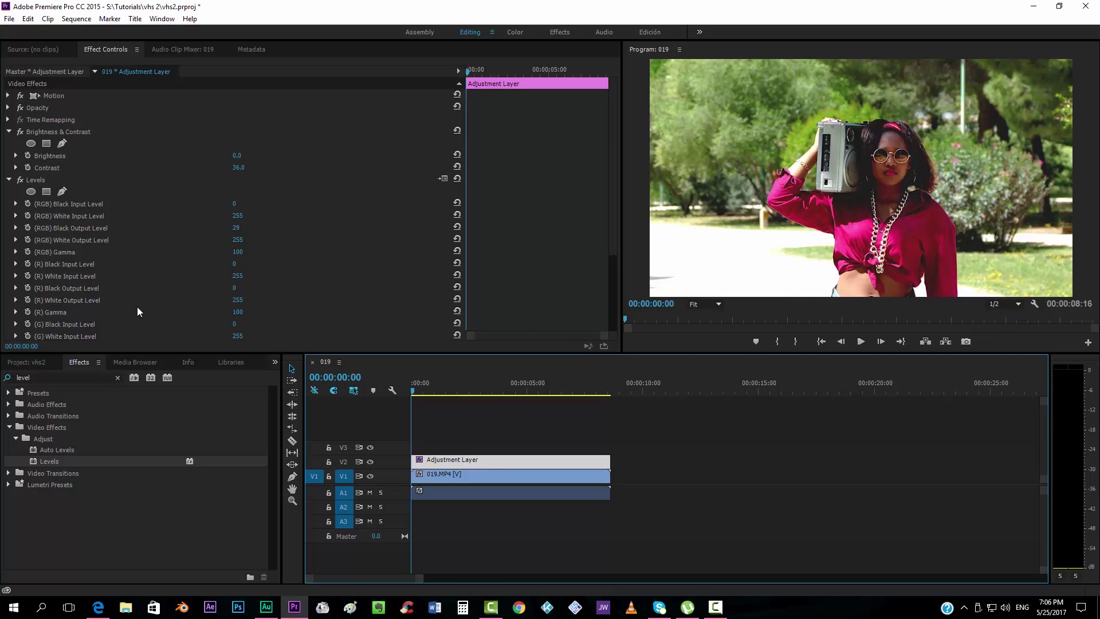
# Apply the Tint effect to the adjustment layer and map black to the dark green 0B2500
pyautogui.click(34, 377)
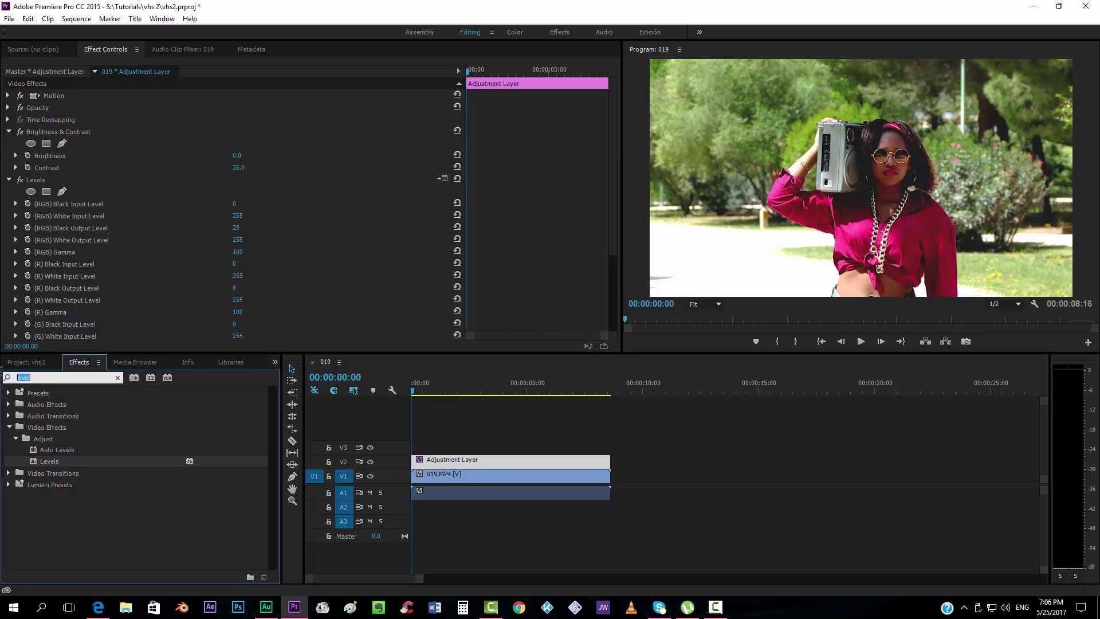
pyautogui.write('tint')
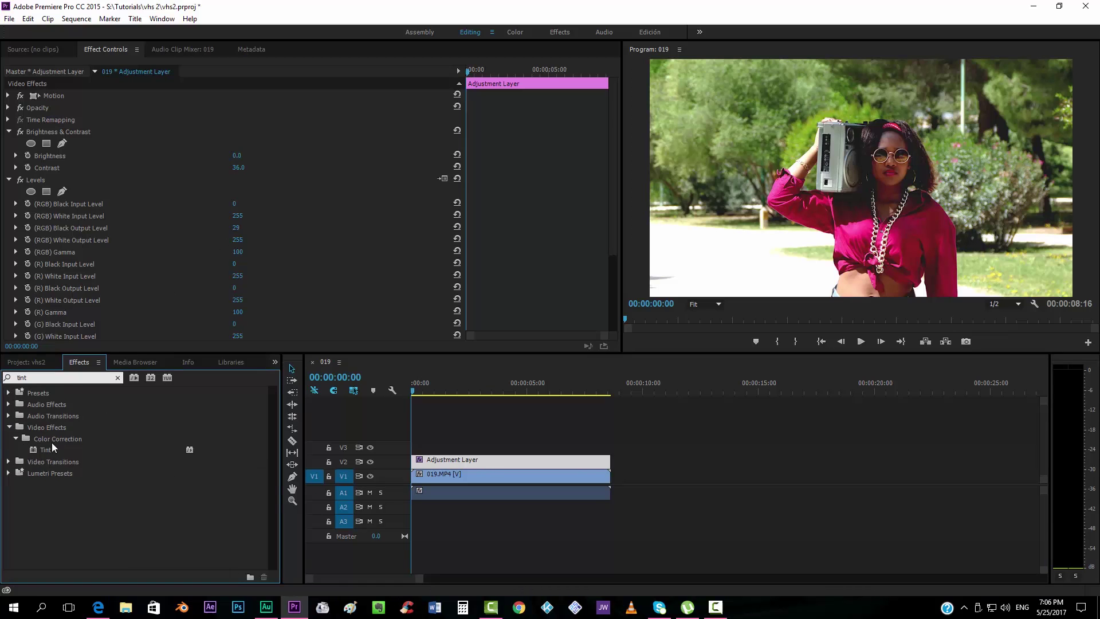
pyautogui.moveTo(42, 449); pyautogui.dragTo(441, 459)
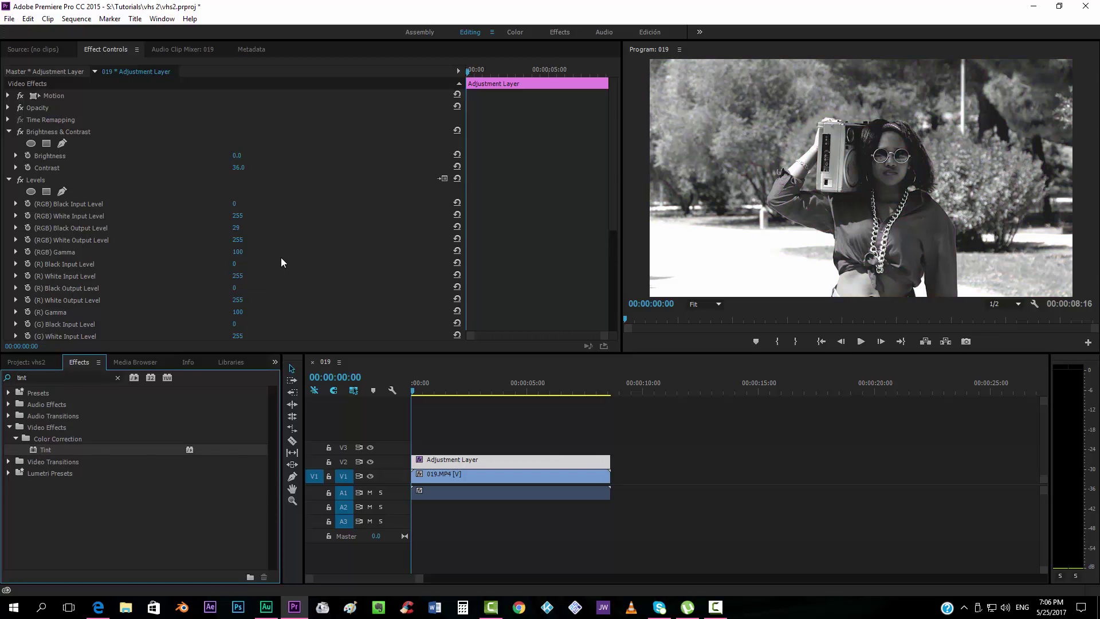
pyautogui.scroll(-2, 281, 262)
pyautogui.click(238, 296)
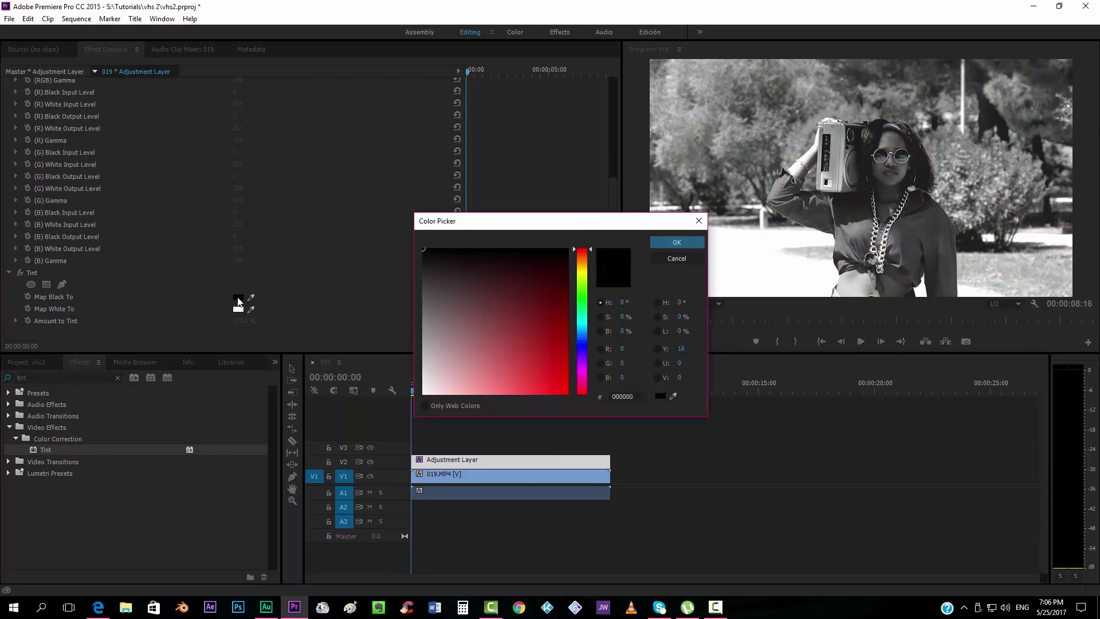
pyautogui.click(581, 290)
pyautogui.moveTo(558, 363)
pyautogui.mouseDown()
pyautogui.moveTo(597, 289)
pyautogui.moveTo(585, 268)
pyautogui.mouseUp()
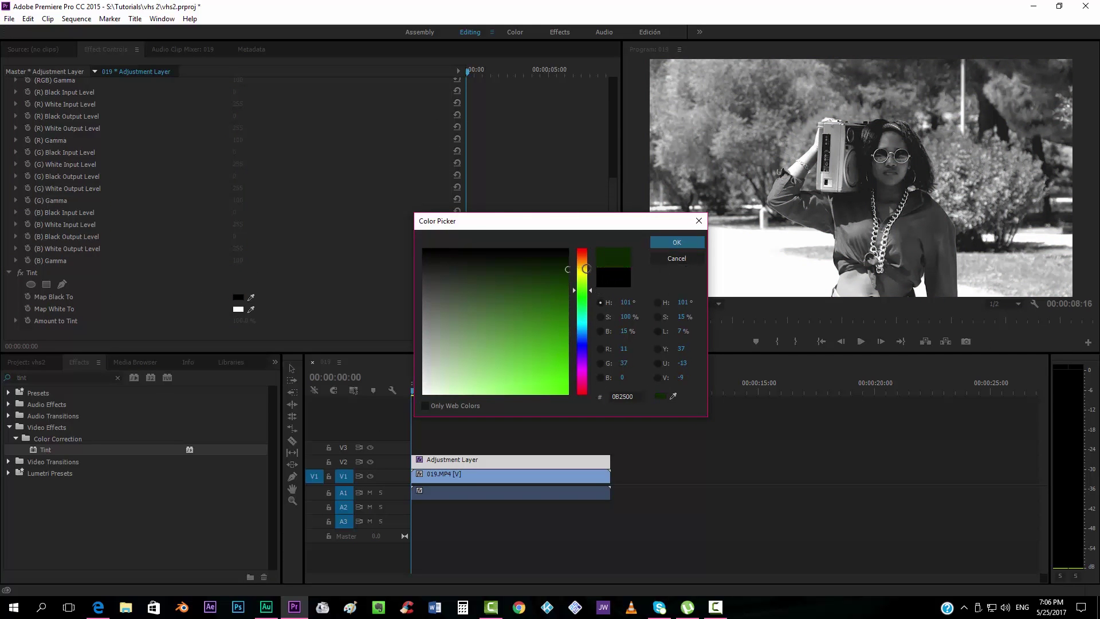
pyautogui.click(676, 242)
# Map the Tint effect's white to the pale orange FDD699 and set Amount to Tint to 10%
pyautogui.click(236, 309)
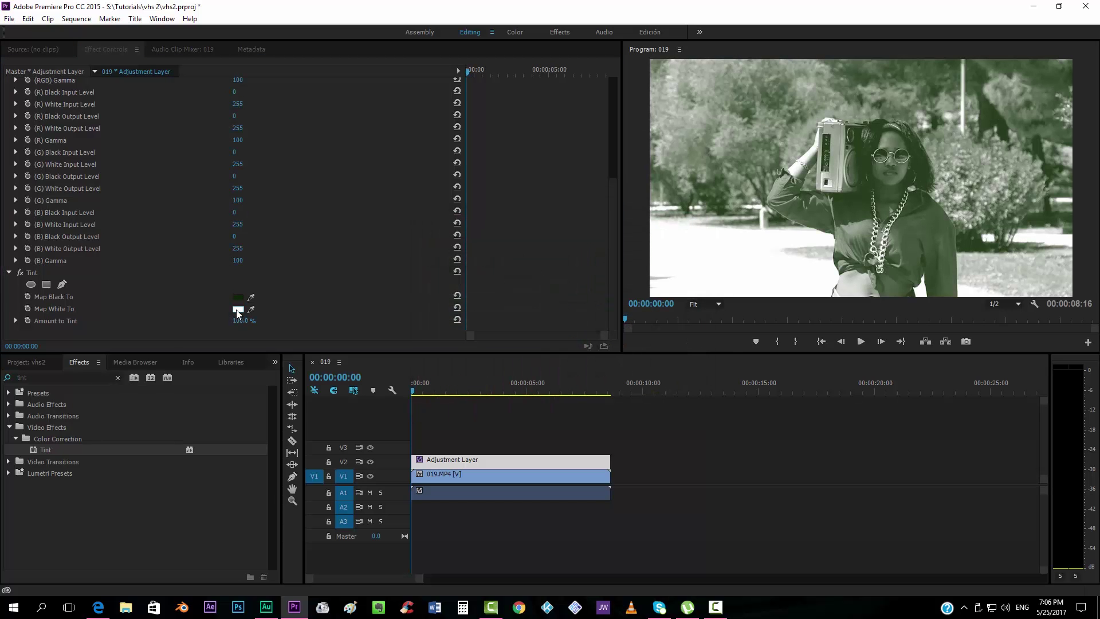
pyautogui.click(589, 269)
pyautogui.moveTo(590, 269); pyautogui.dragTo(587, 264)
pyautogui.moveTo(460, 388); pyautogui.dragTo(480, 393)
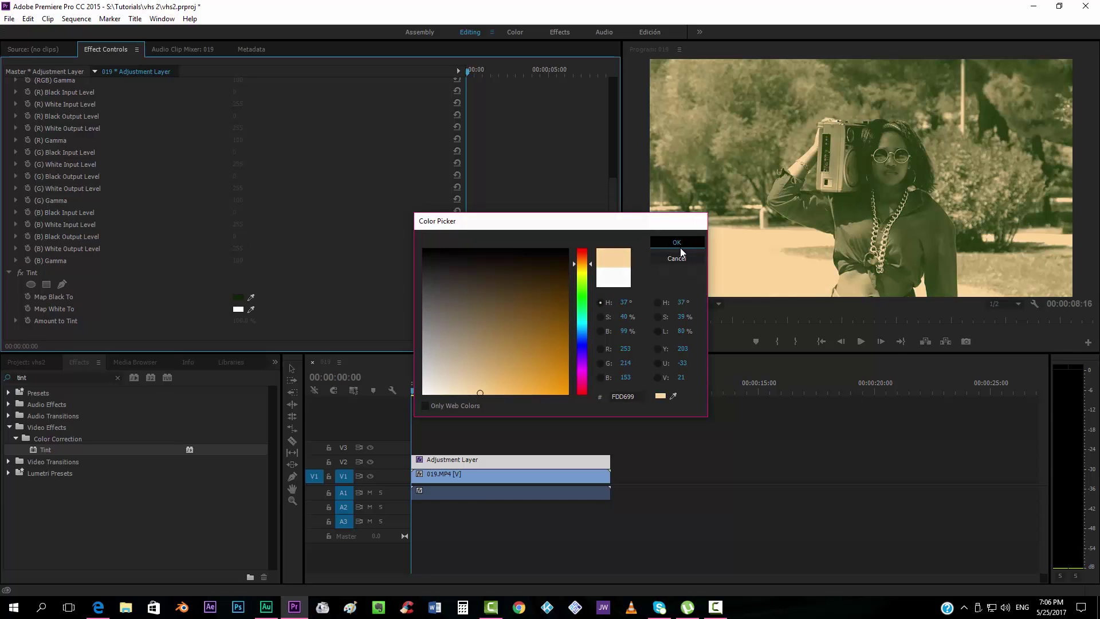
pyautogui.click(679, 245)
pyautogui.click(243, 321)
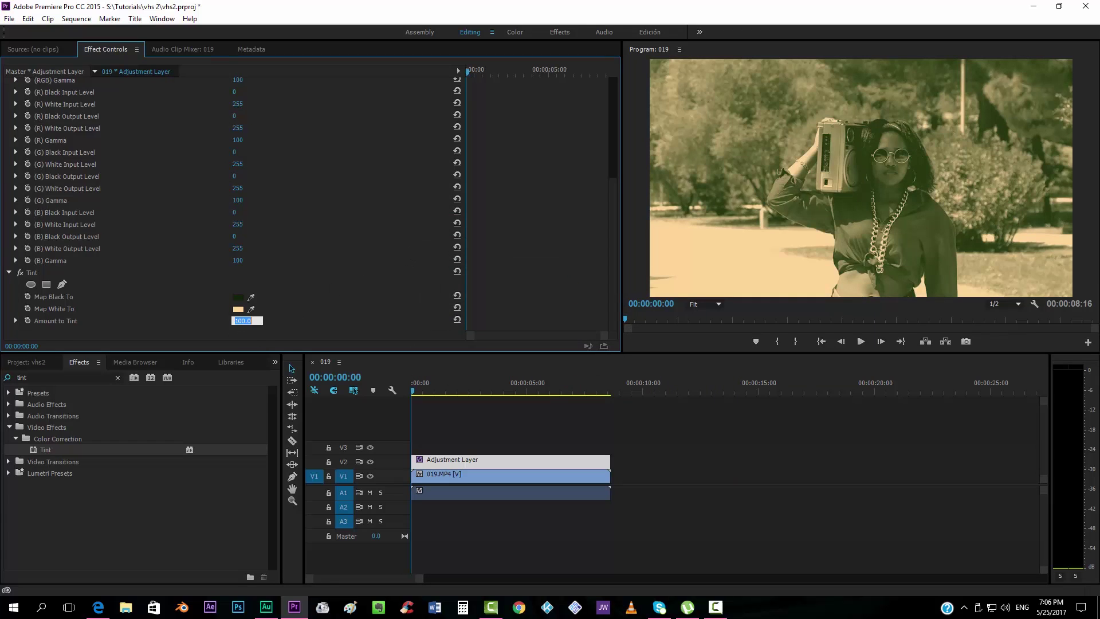
pyautogui.write('10')
pyautogui.press('Return')
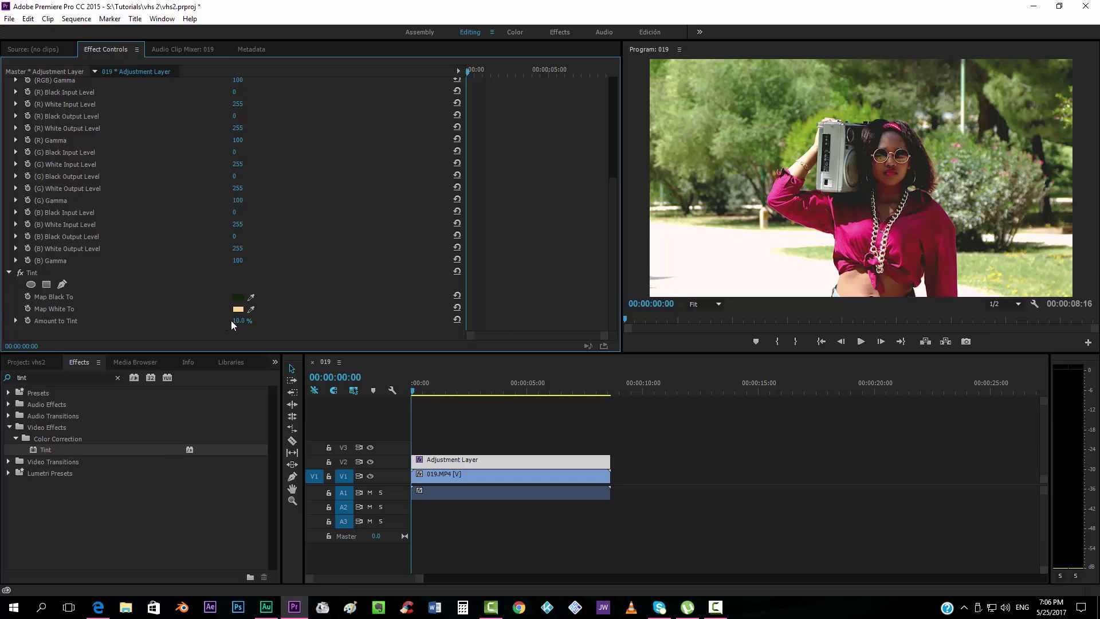
# Set the Tint effect's Amount to Tint to 15% on the adjustment layer
pyautogui.click(245, 320)
pyautogui.write('15')
pyautogui.press('Return')
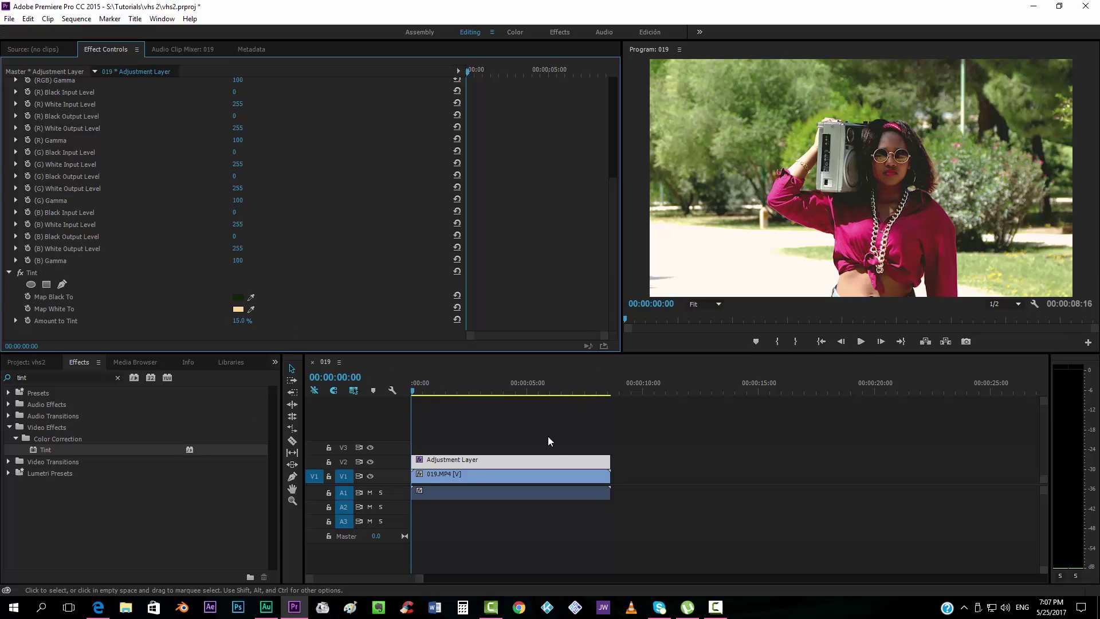
# Make a subsequence from the adjustment layer and the 019.MP4 clip with its audio
pyautogui.click(36, 362)
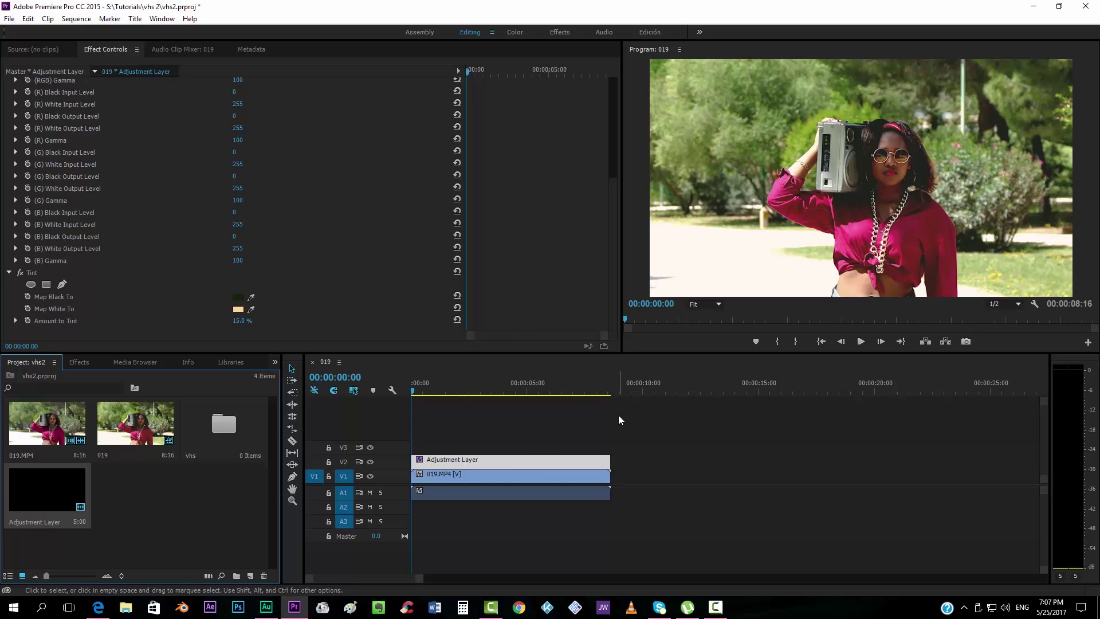
pyautogui.moveTo(585, 420); pyautogui.dragTo(482, 552)
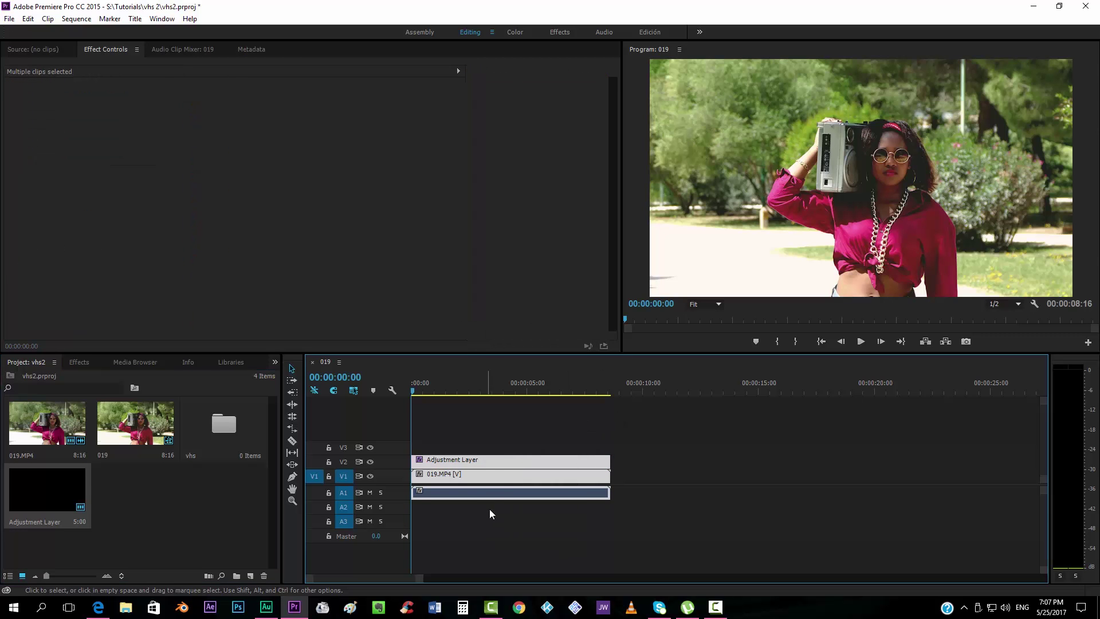
pyautogui.rightClick(505, 463)
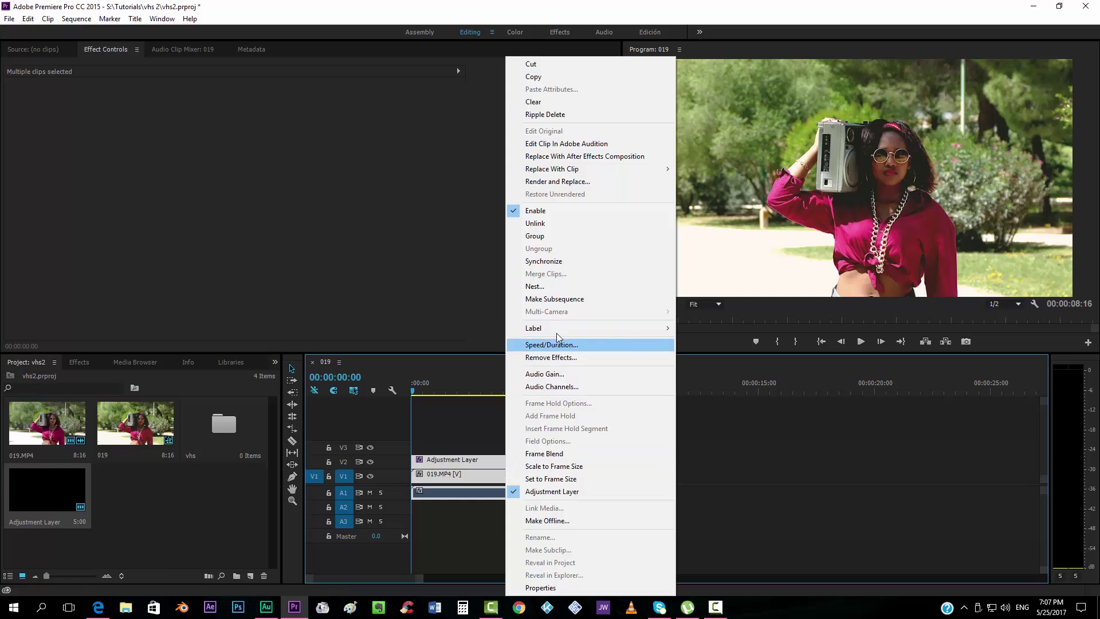
pyautogui.click(555, 299)
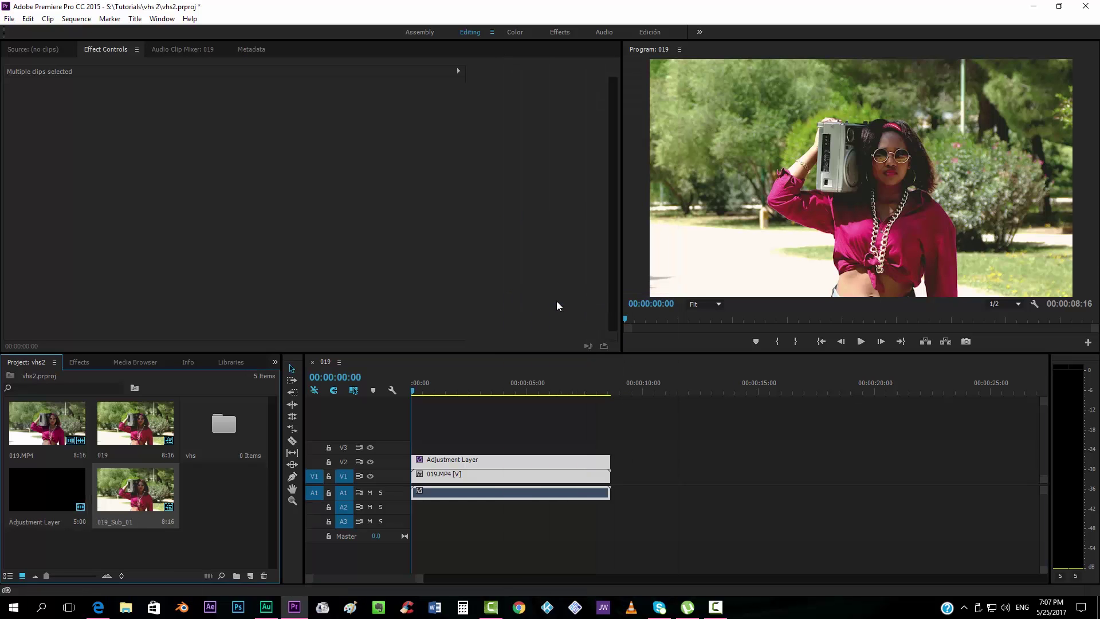
# Rename the new subsequence in the project as tint
pyautogui.click(114, 521)
pyautogui.doubleClick(115, 521)
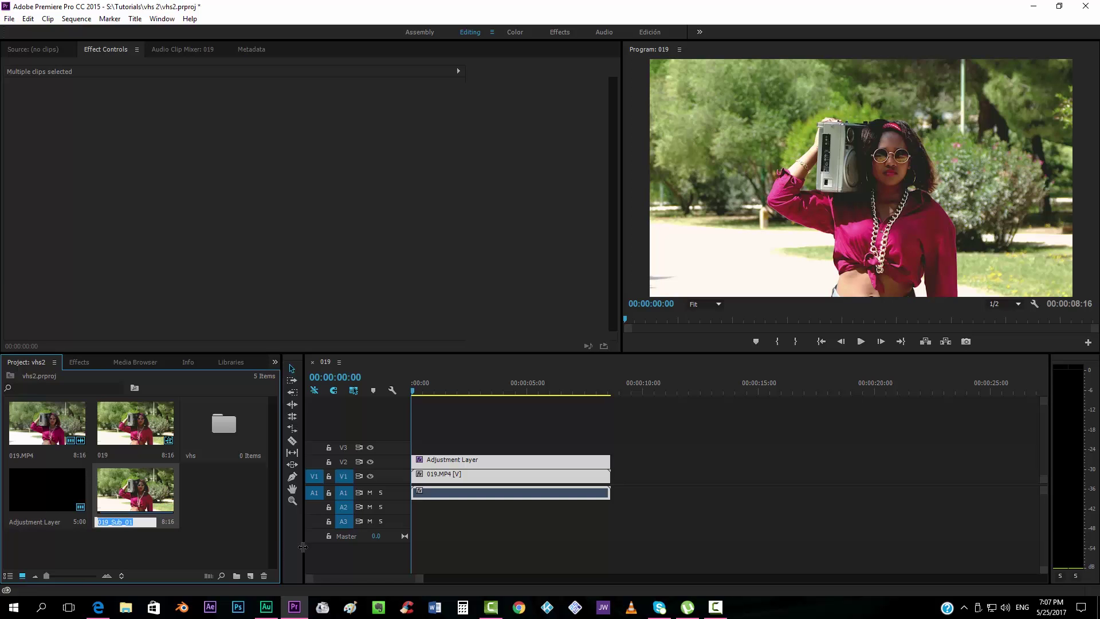
pyautogui.write('tint')
pyautogui.click(223, 427)
pyautogui.click(192, 523)
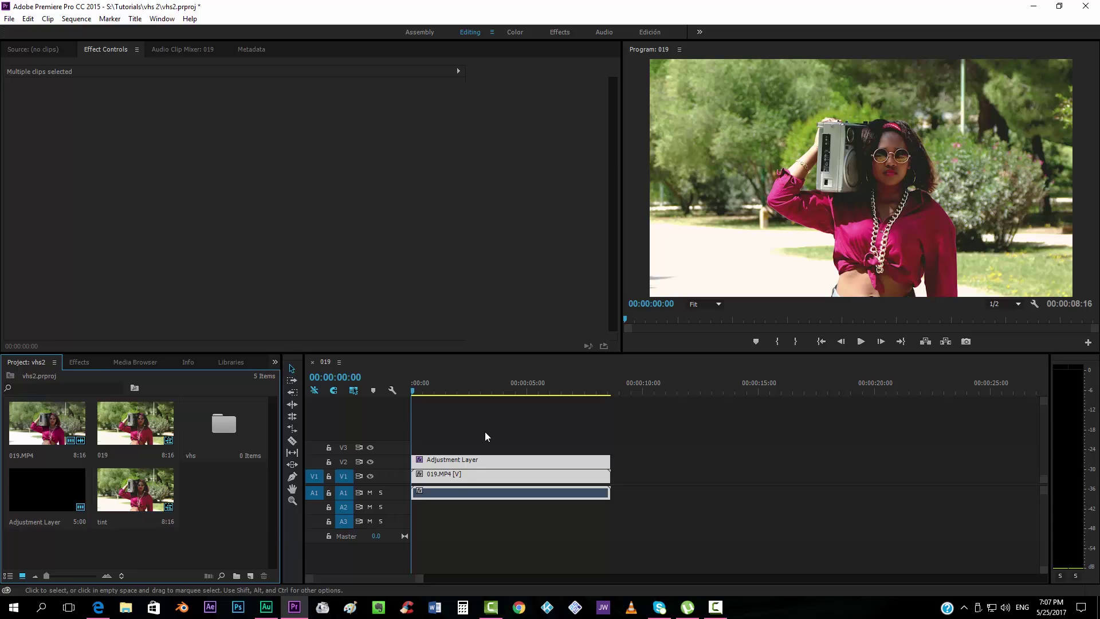
# Delete all clips from the 019 sequence and place the tint subsequence at its start on V1 and A1
pyautogui.moveTo(487, 425); pyautogui.dragTo(440, 540)
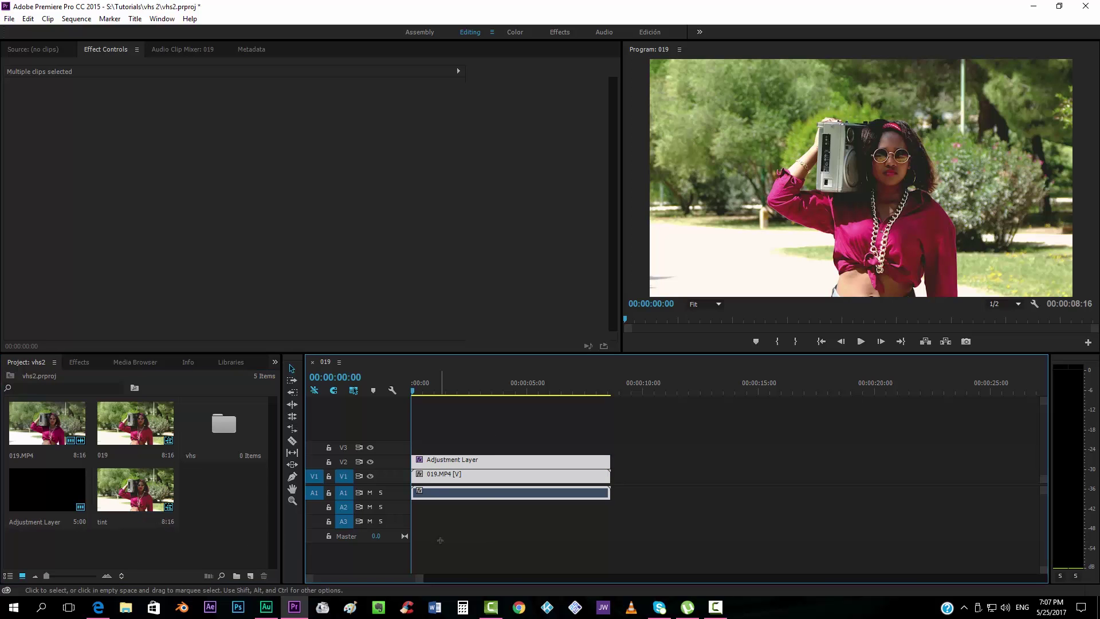
pyautogui.press('Delete')
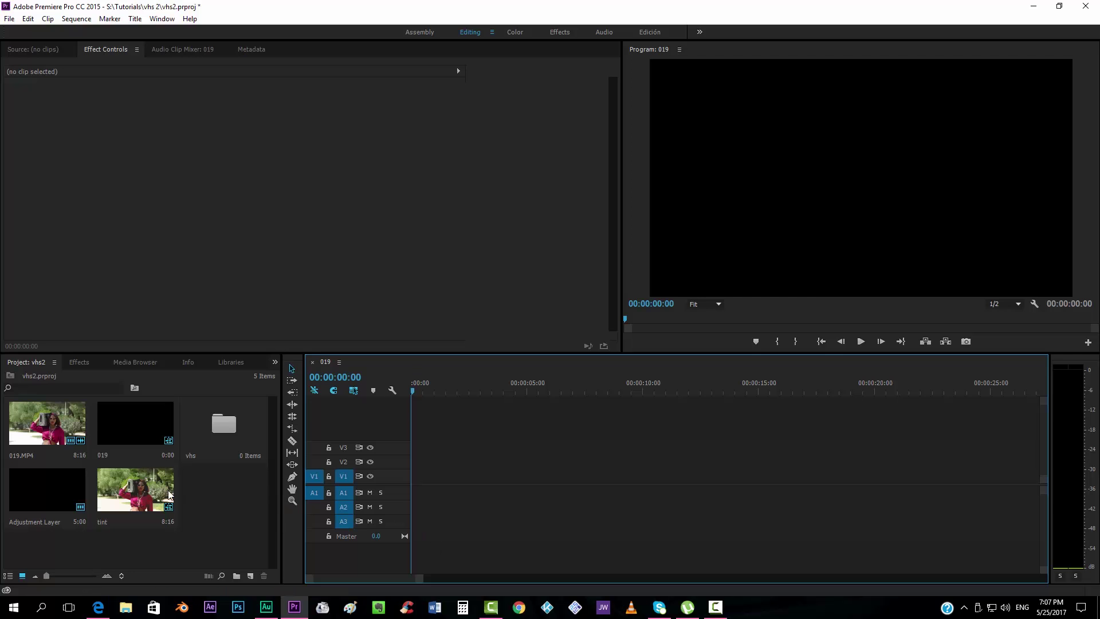
pyautogui.moveTo(111, 489); pyautogui.dragTo(410, 482)
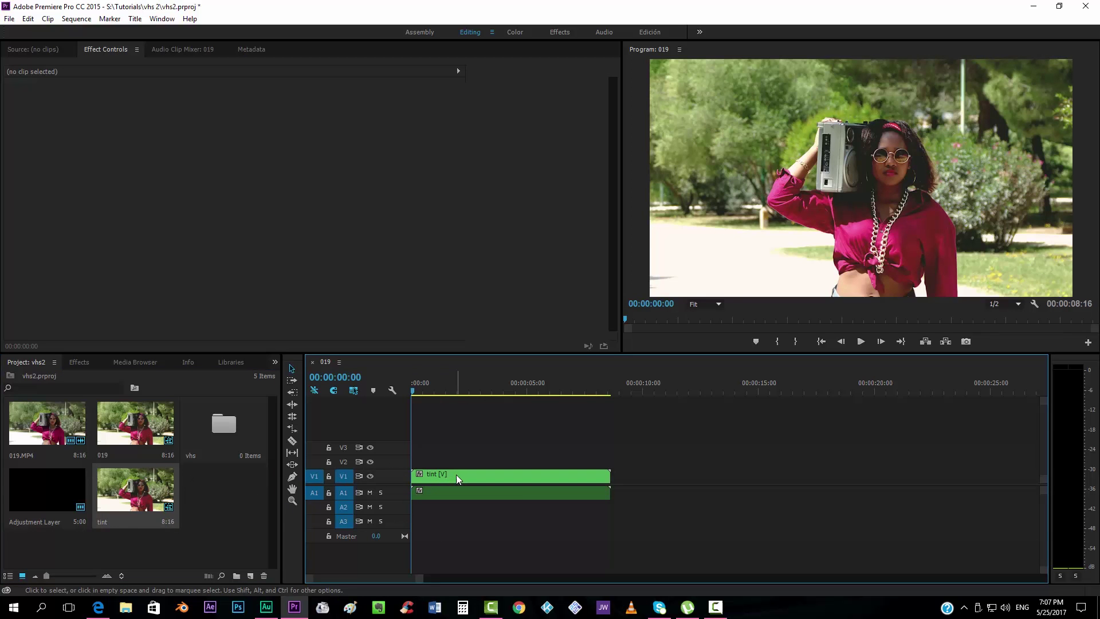
# Open the nested tint sequence to inspect its layers and return to the 019 sequence
pyautogui.doubleClick(455, 474)
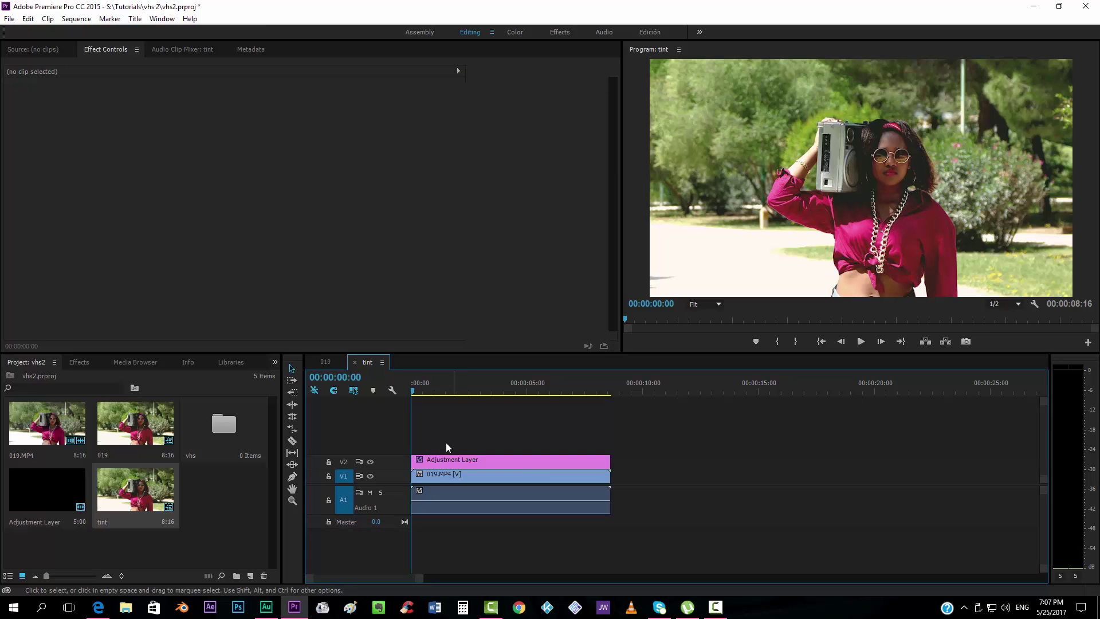
pyautogui.click(323, 362)
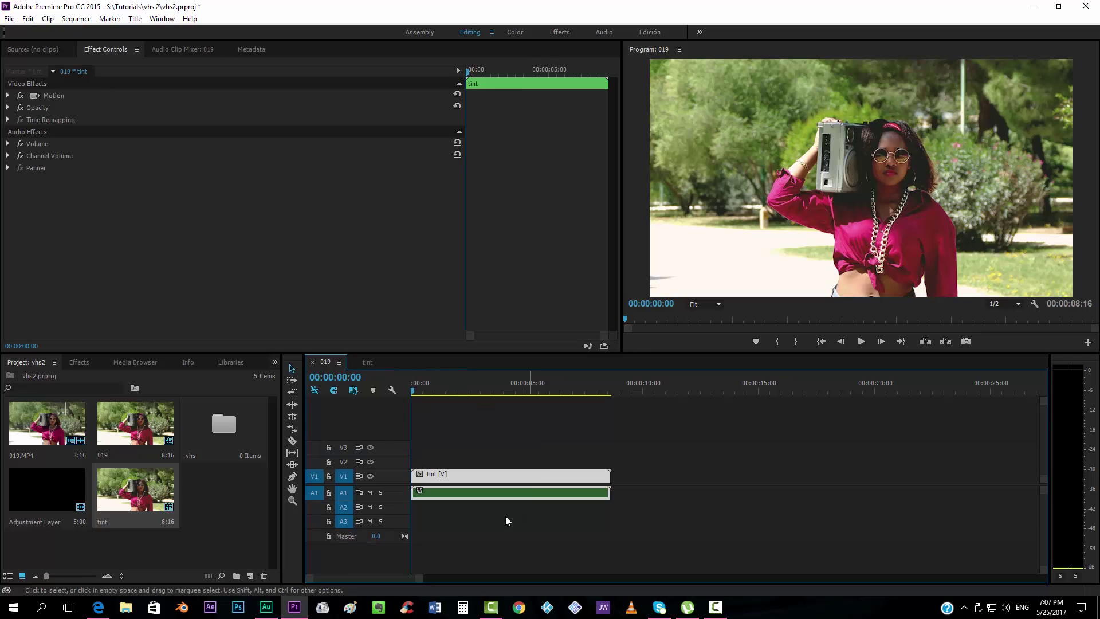
pyautogui.click(364, 361)
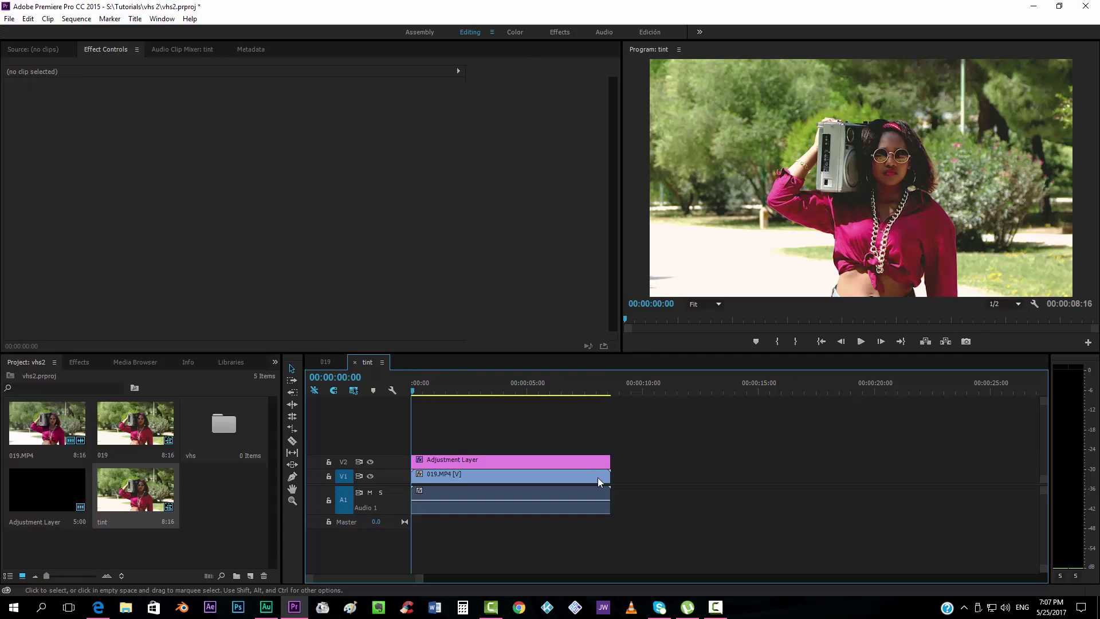
pyautogui.click(327, 361)
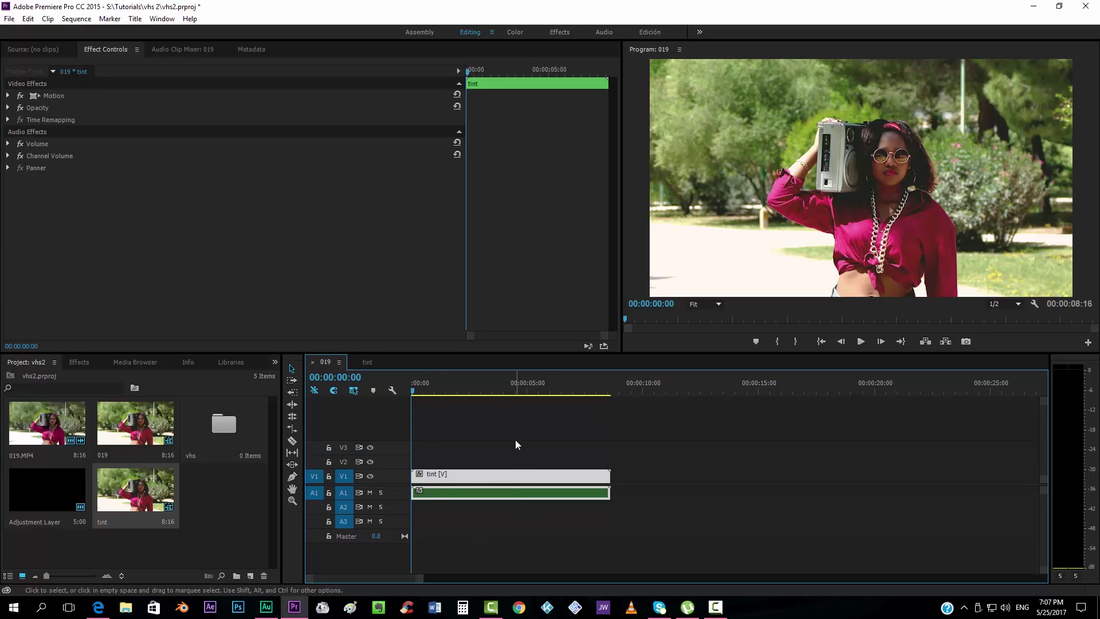
# Move the tint sequence into the vhs bin of the project
pyautogui.click(197, 493)
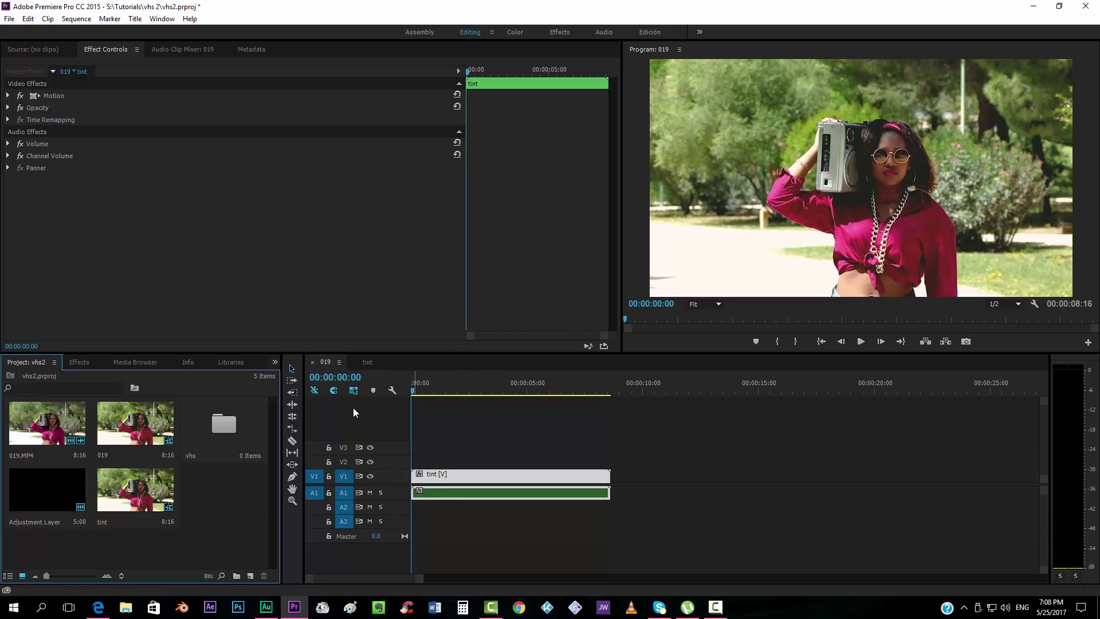
pyautogui.moveTo(113, 496); pyautogui.dragTo(231, 430)
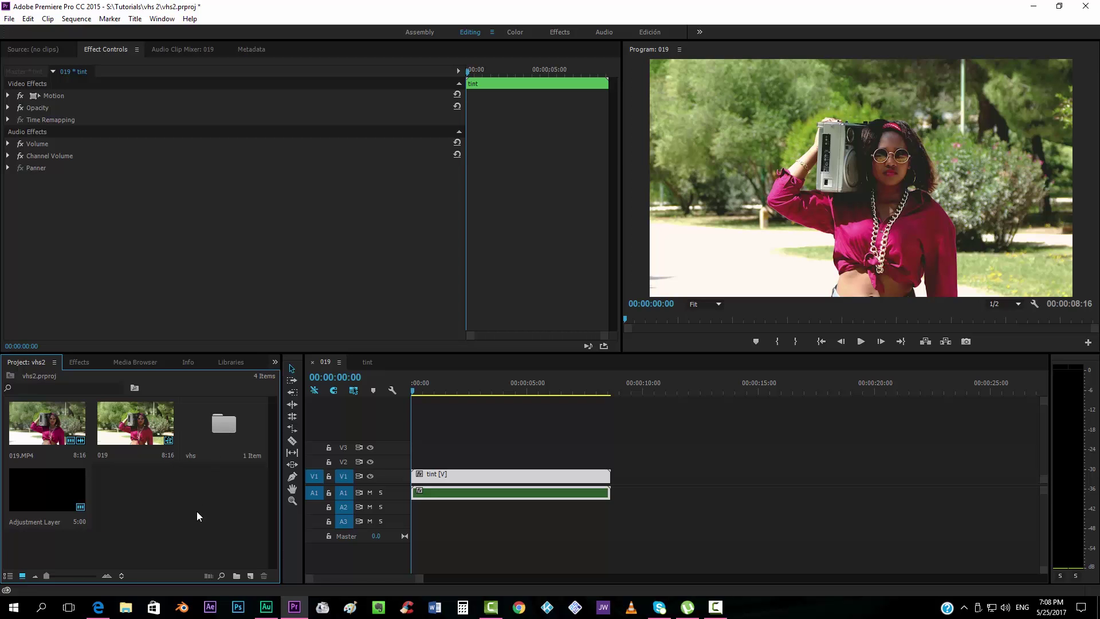
# Add the adjustment layer on V2 across the full tint clip and apply the Unsharp Mask effect to it
pyautogui.moveTo(26, 494); pyautogui.dragTo(609, 453)
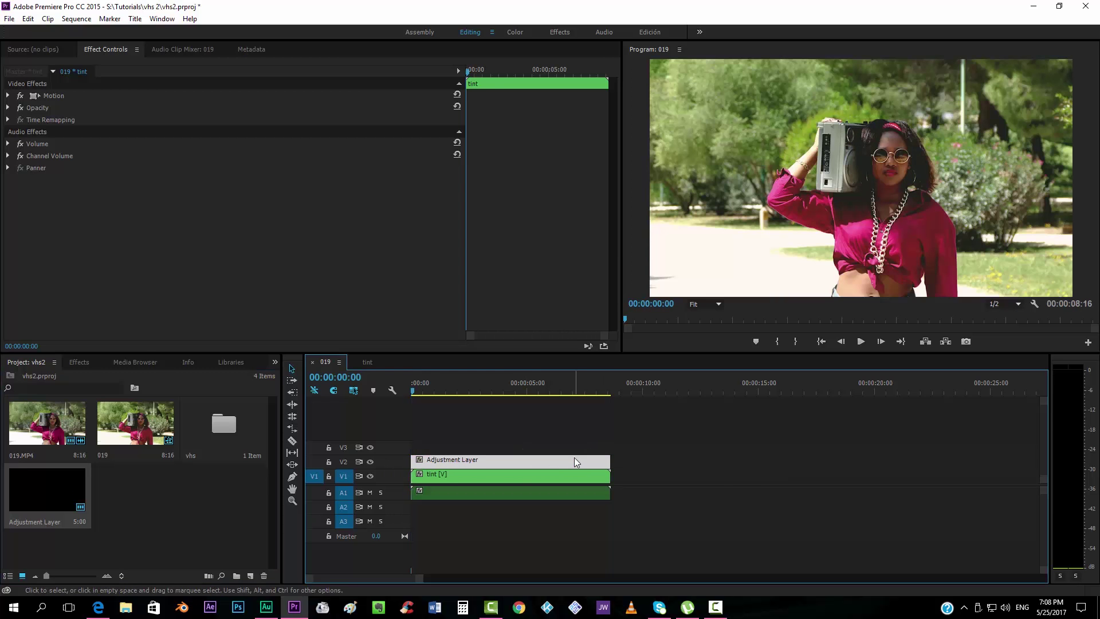
pyautogui.click(79, 362)
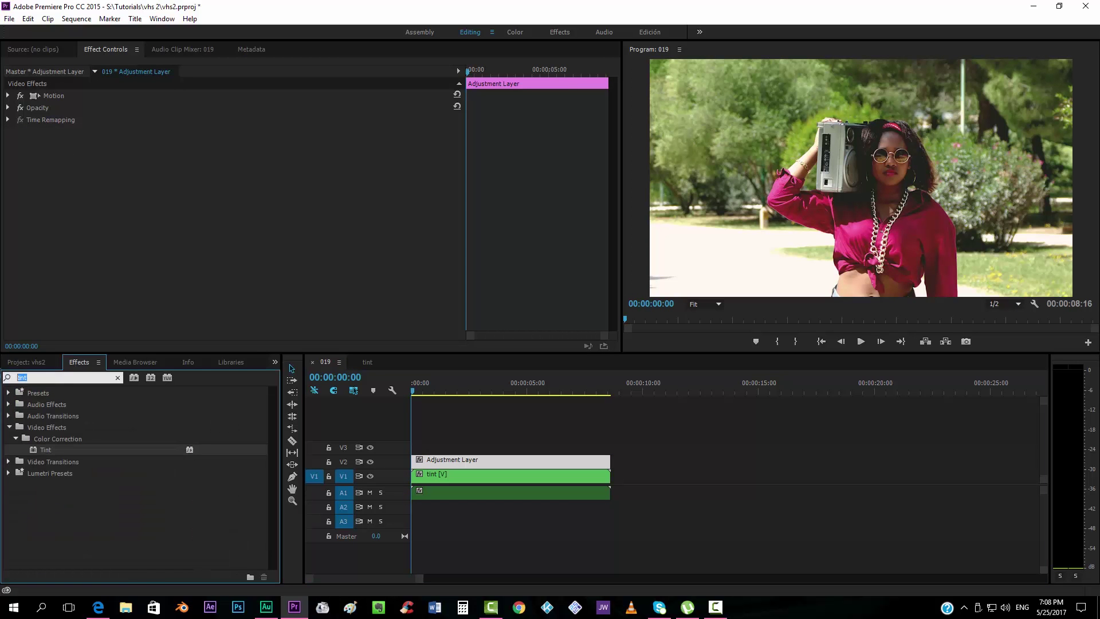
pyautogui.write('unshar')
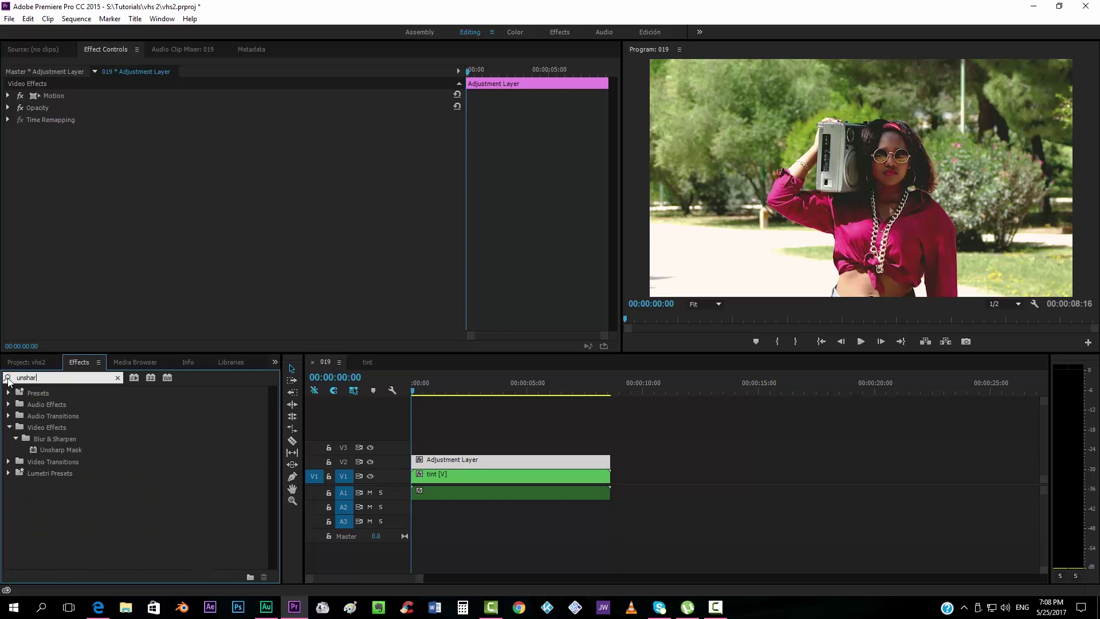
pyautogui.moveTo(46, 449); pyautogui.dragTo(504, 461)
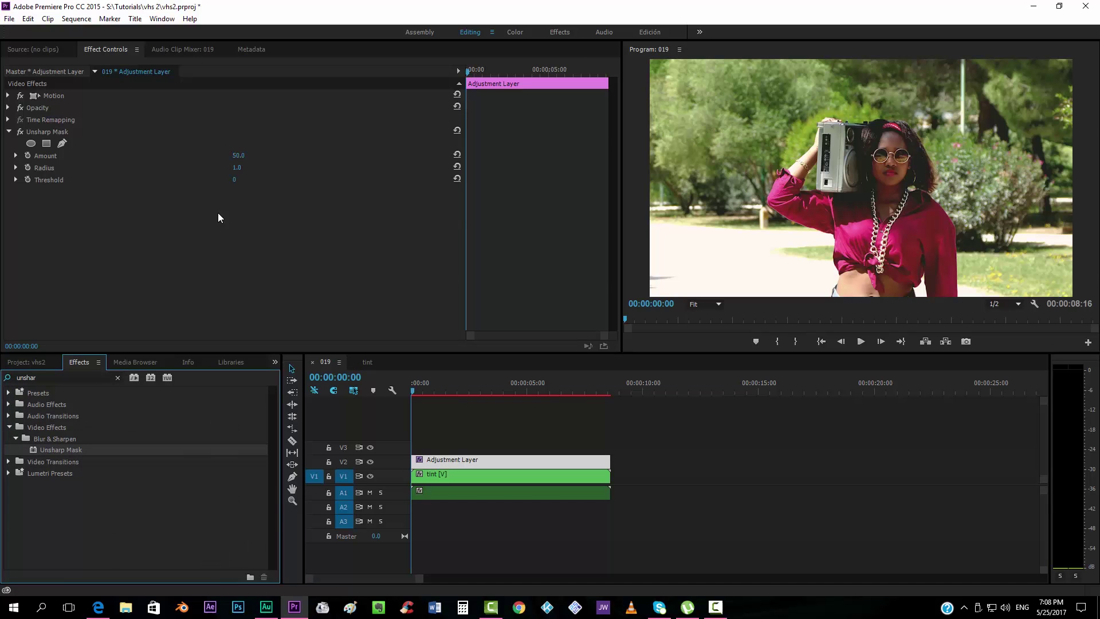
# Try an Unsharp Mask Radius of 15, and settle on 30
pyautogui.click(236, 168)
pyautogui.write('15')
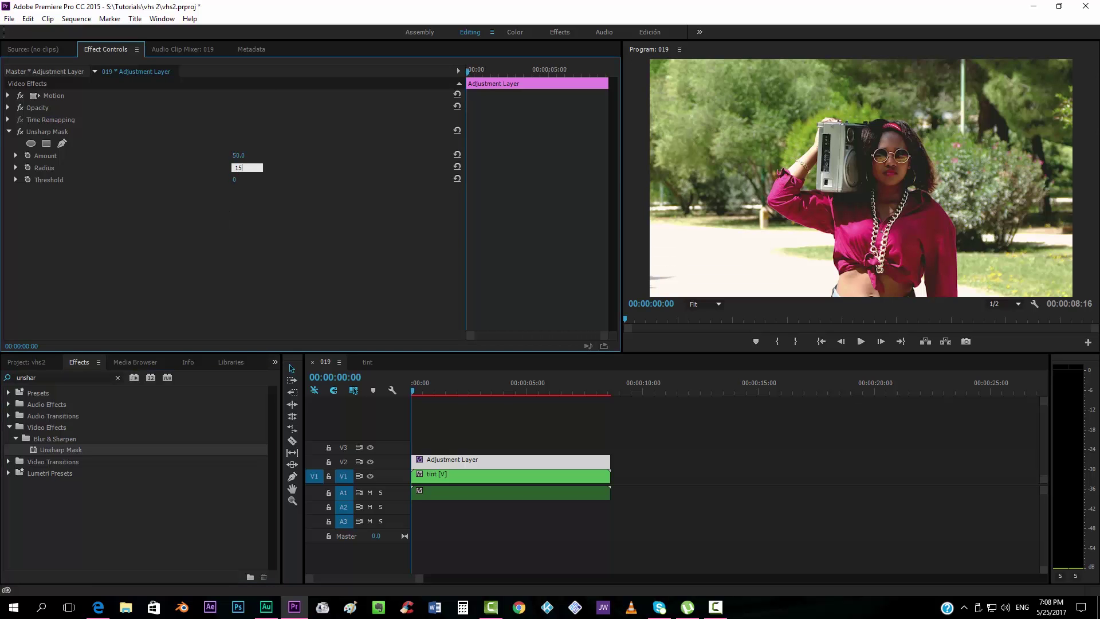
pyautogui.press('Return')
pyautogui.click(238, 168)
pyautogui.write('30')
pyautogui.press('Return')
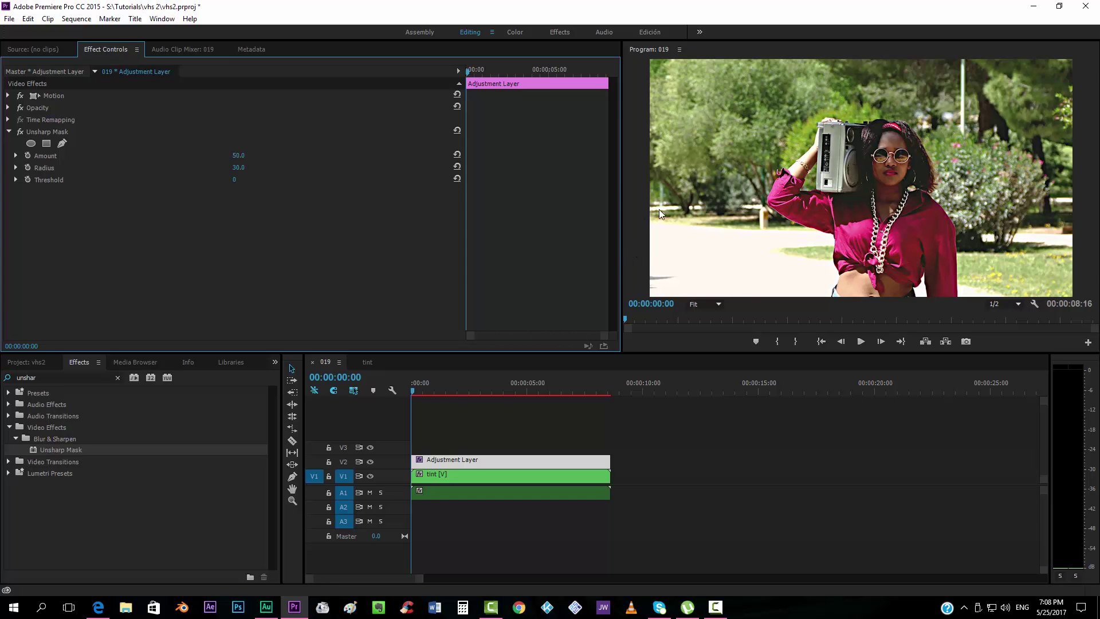
# Try an Unsharp Mask Amount of 100 and set it back to 50
pyautogui.click(238, 155)
pyautogui.write('100')
pyautogui.press('Return')
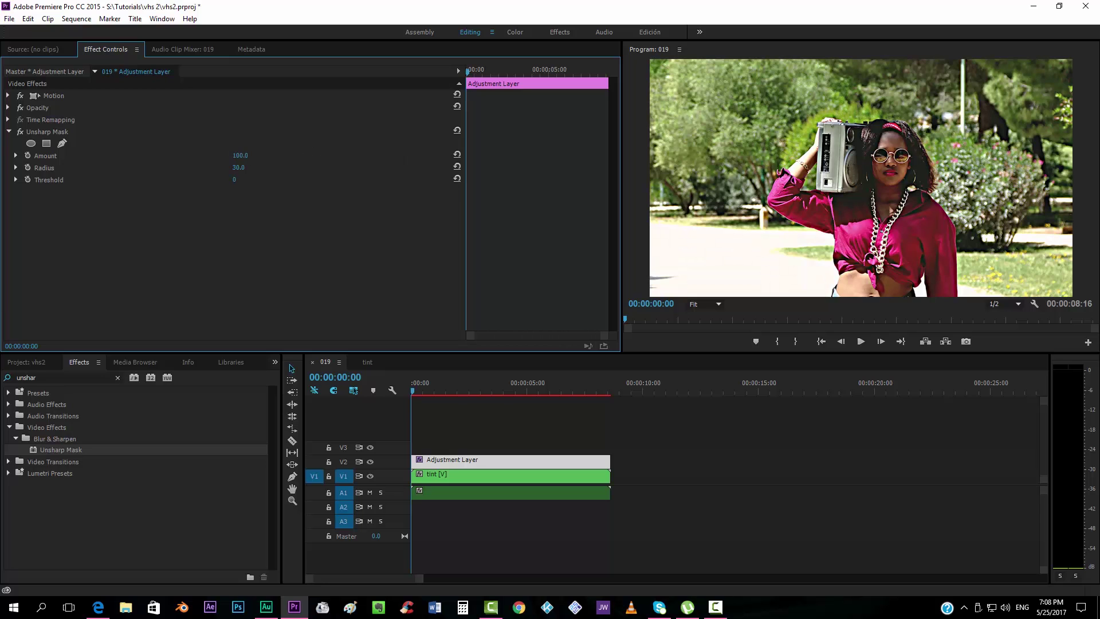
pyautogui.click(249, 156)
pyautogui.write('50')
pyautogui.press('Return')
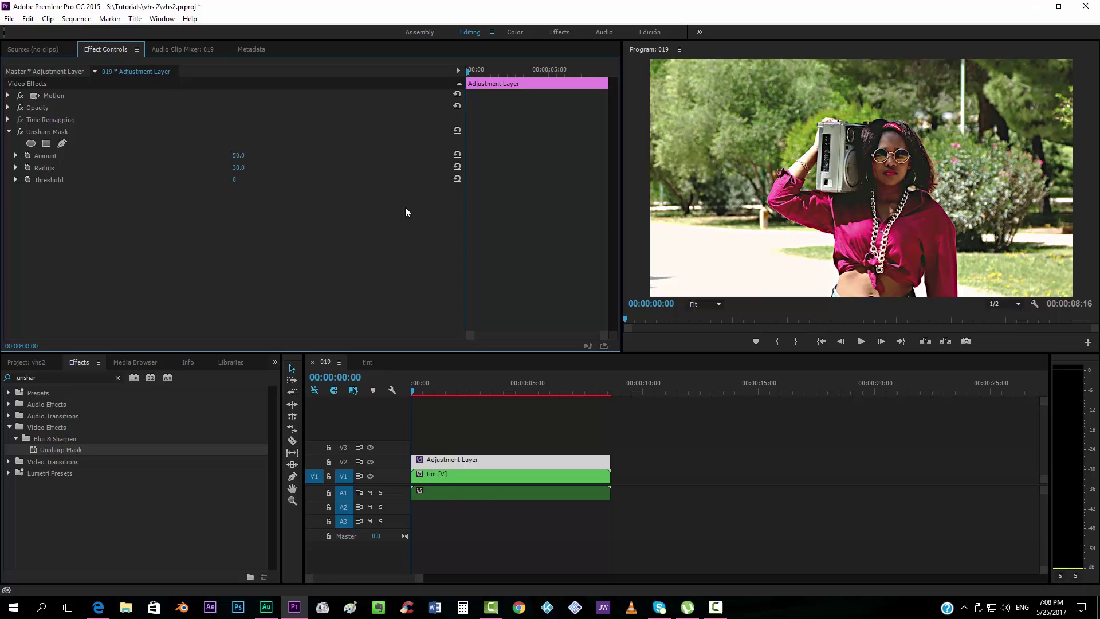
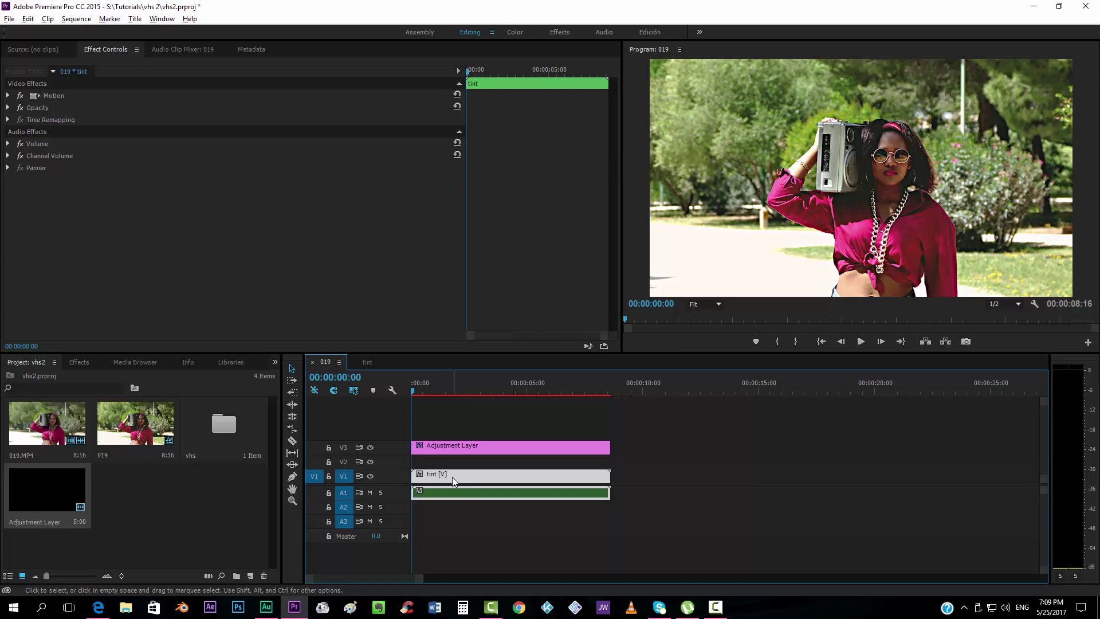
# Duplicate the tint clip onto V2 and set the copy's blend mode to Color
pyautogui.moveTo(453, 480); pyautogui.dragTo(452, 465)
pyautogui.click(452, 468)
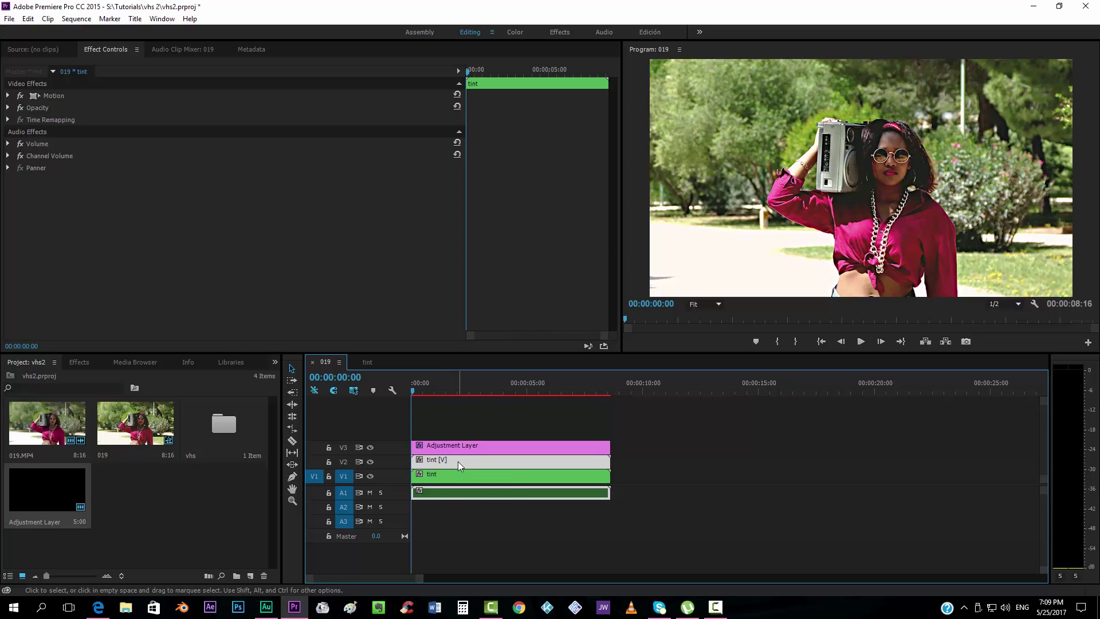
pyautogui.click(8, 108)
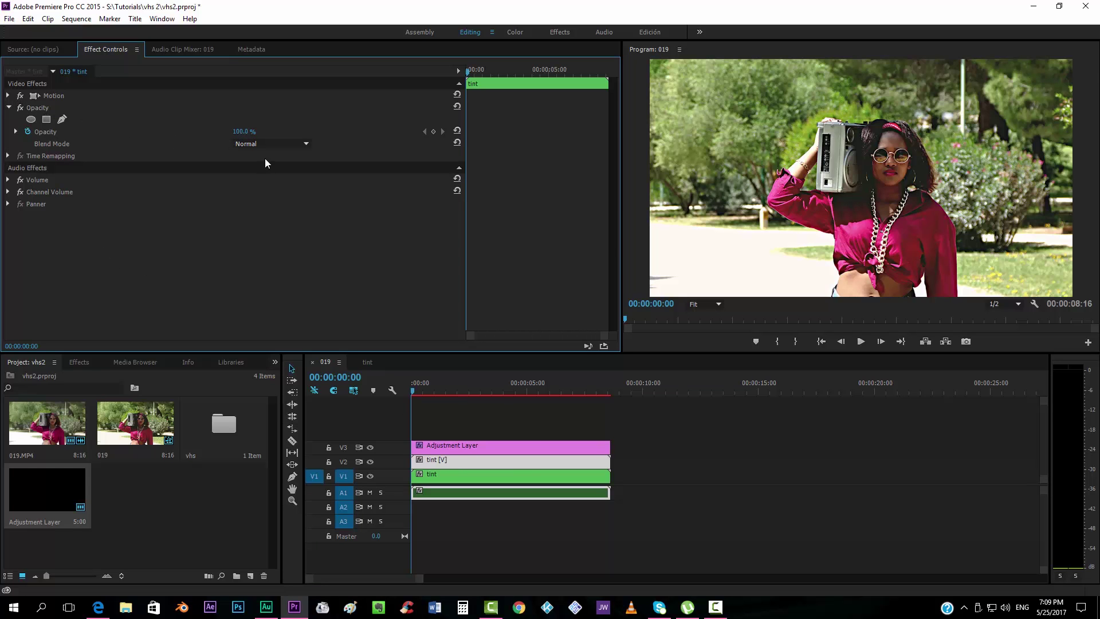
pyautogui.click(289, 144)
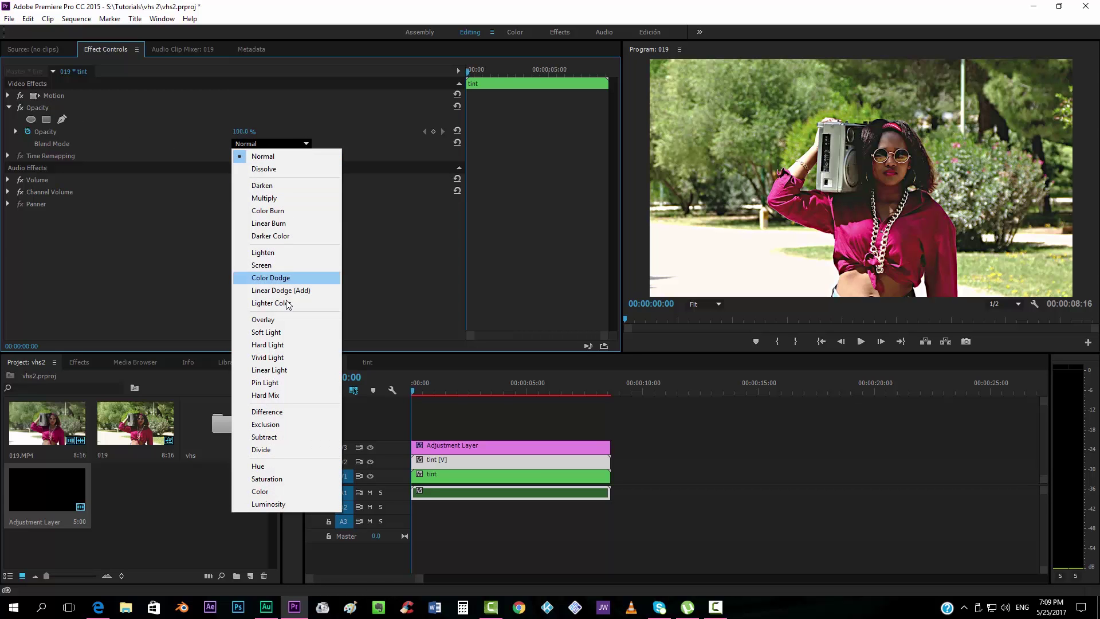
pyautogui.click(267, 492)
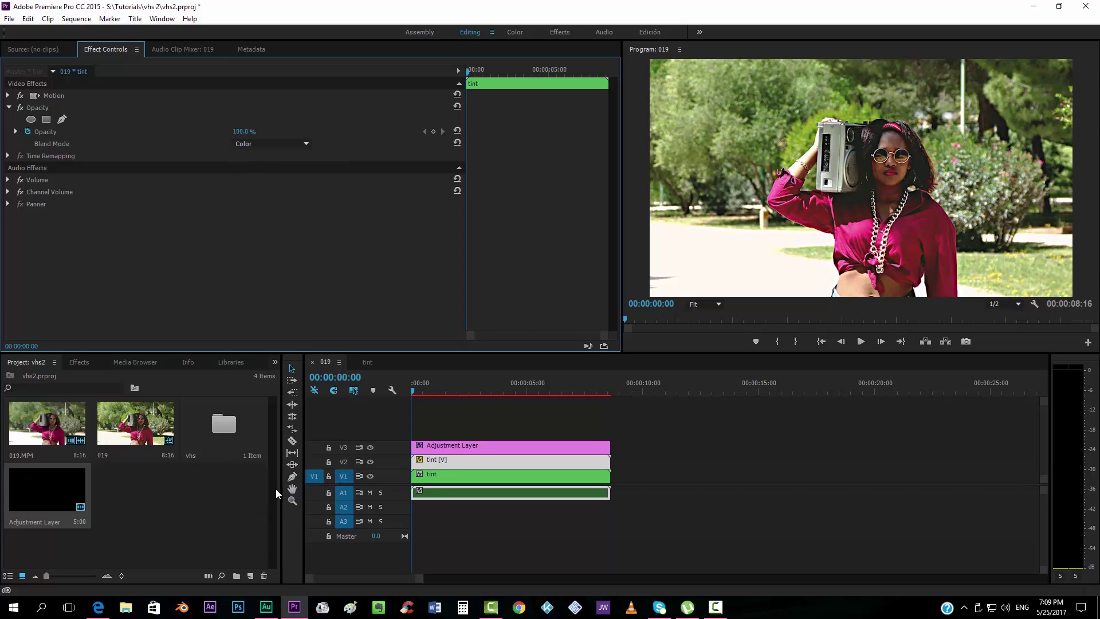
# Hide the V3 adjustment layer track and shift the V2 tint clip's horizontal position to 1961
pyautogui.click(460, 460)
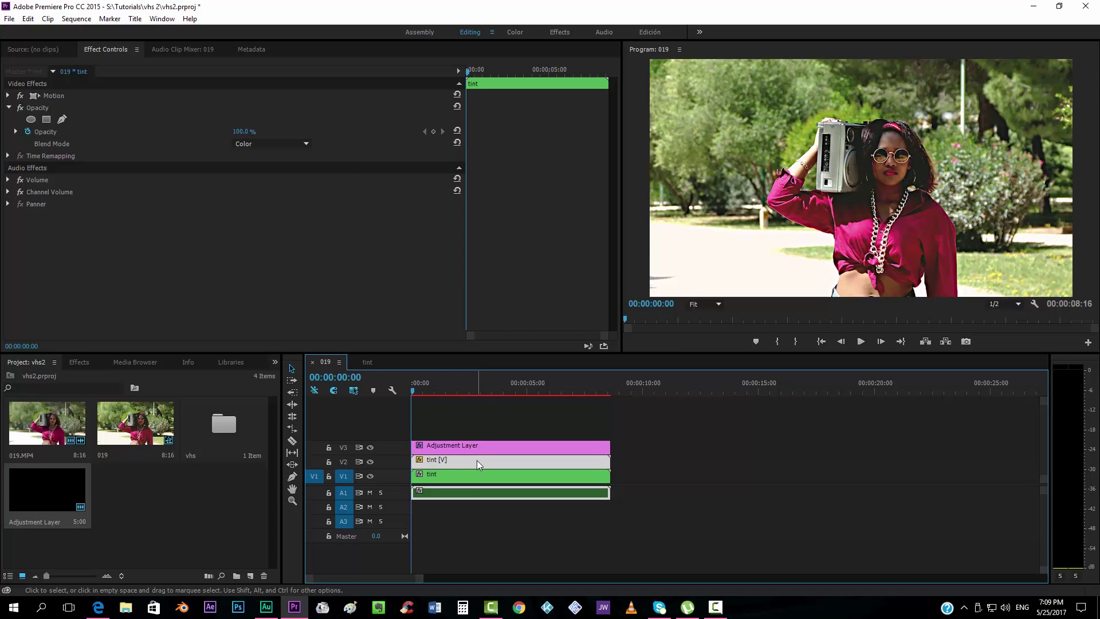
pyautogui.click(8, 96)
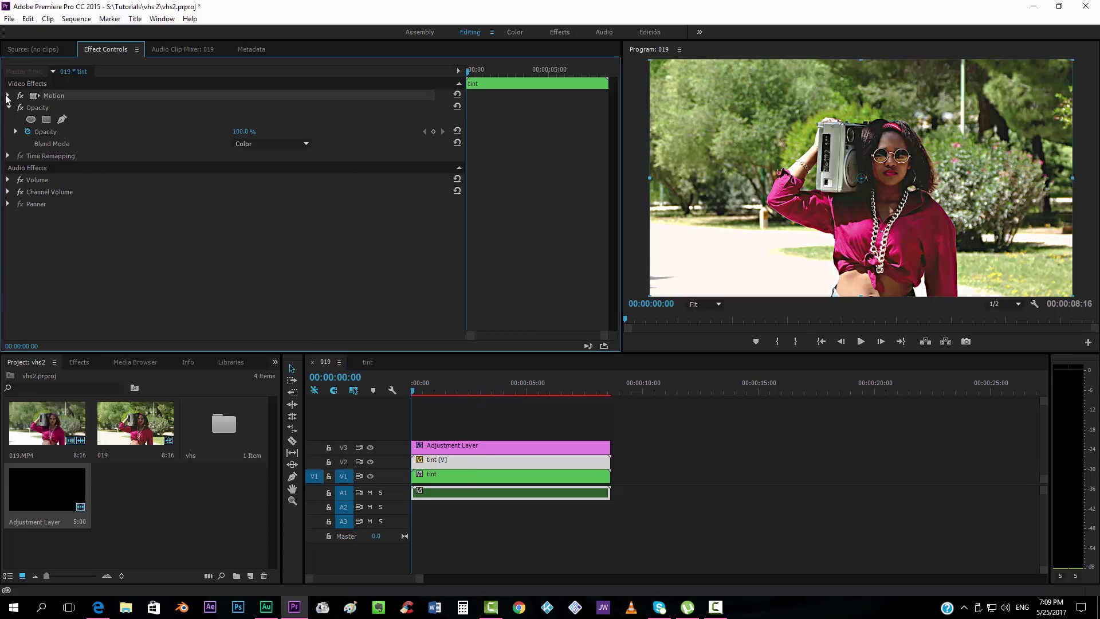
pyautogui.click(8, 96)
pyautogui.click(369, 447)
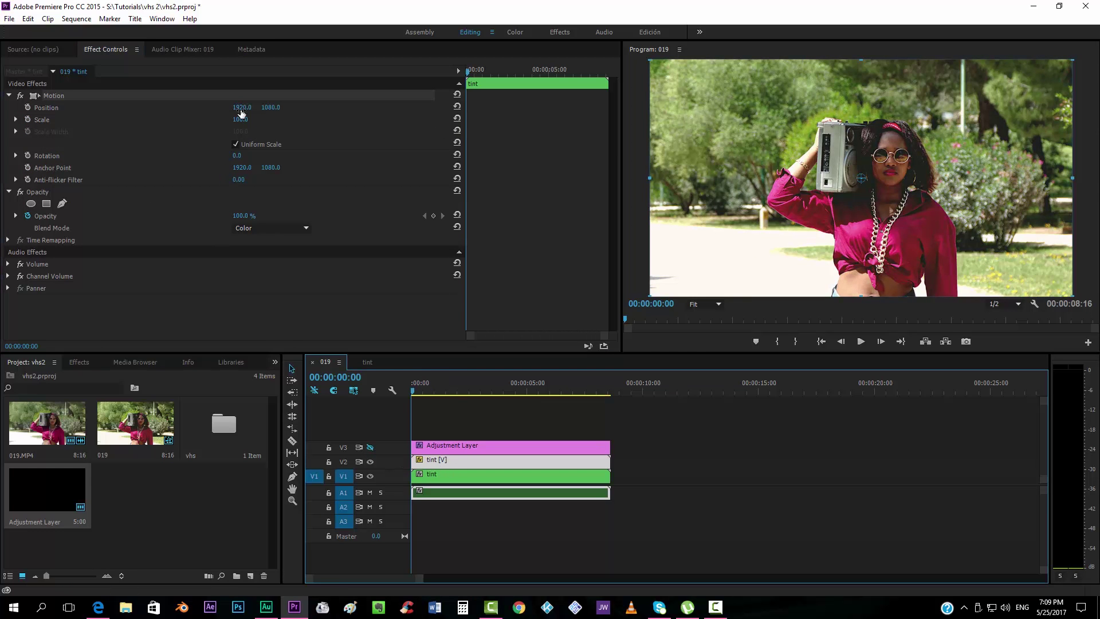
pyautogui.moveTo(242, 107); pyautogui.dragTo(265, 107)
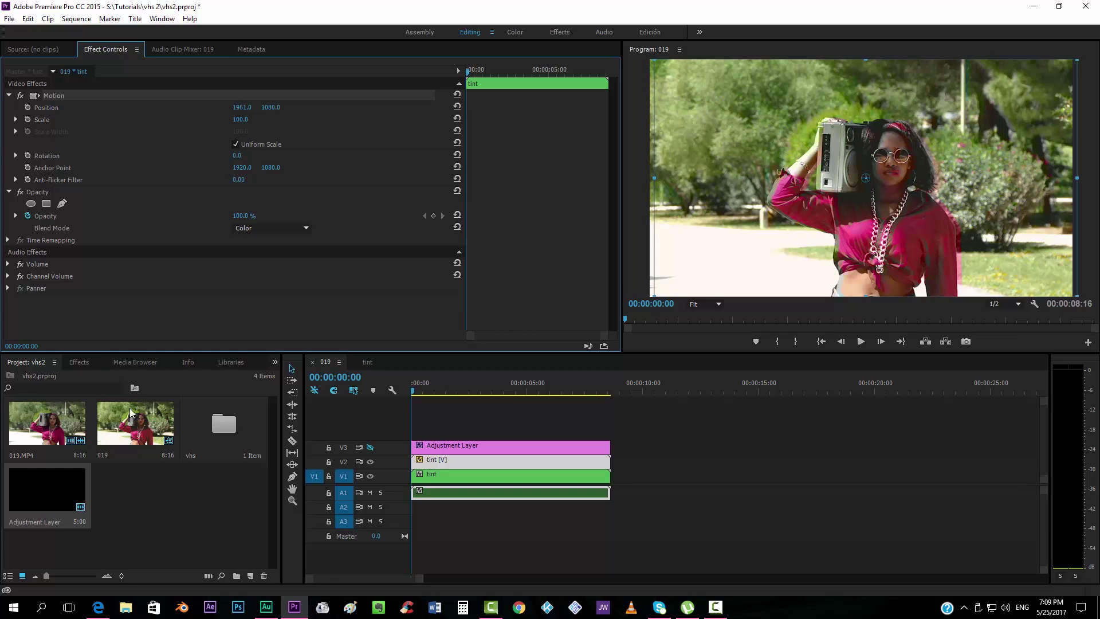
# Apply the Fast Blur effect to the V2 tint clip and set its Blurriness to 40
pyautogui.click(79, 362)
pyautogui.click(64, 377)
pyautogui.write('fast')
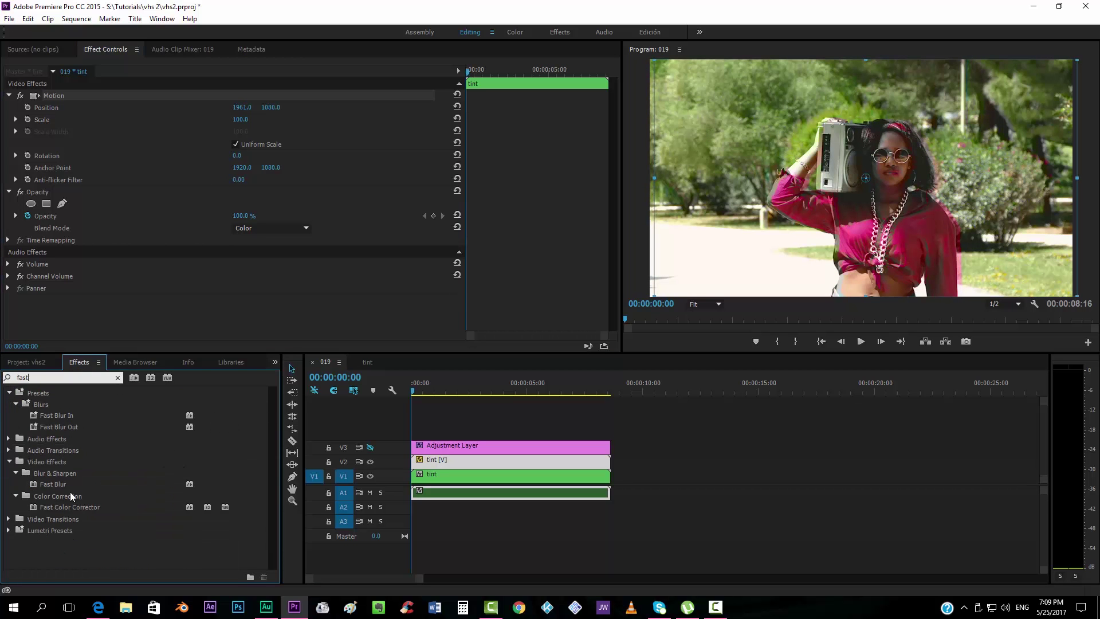
pyautogui.moveTo(150, 482); pyautogui.dragTo(510, 476)
pyautogui.click(236, 275)
pyautogui.moveTo(236, 275); pyautogui.dragTo(245, 276)
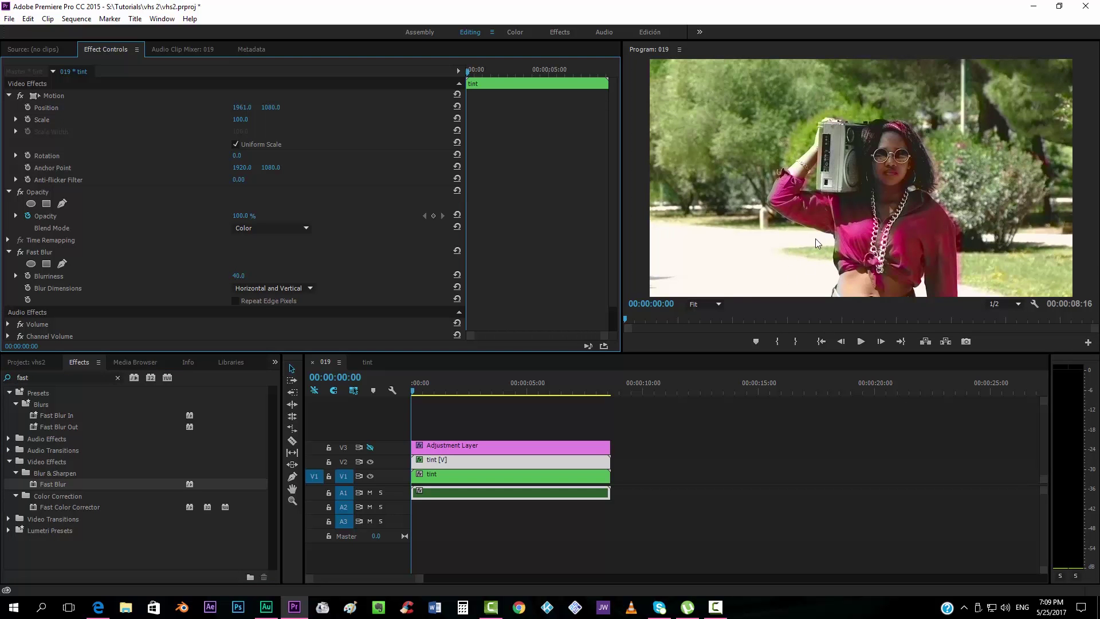
# Set the V2 tint clip's Fast Blur Blurriness to 69, show the V3 adjustment layer track again and select its clip
pyautogui.moveTo(240, 110); pyautogui.dragTo(269, 110)
pyautogui.moveTo(238, 276); pyautogui.dragTo(246, 275)
pyautogui.moveTo(240, 274); pyautogui.dragTo(248, 274)
pyautogui.click(370, 447)
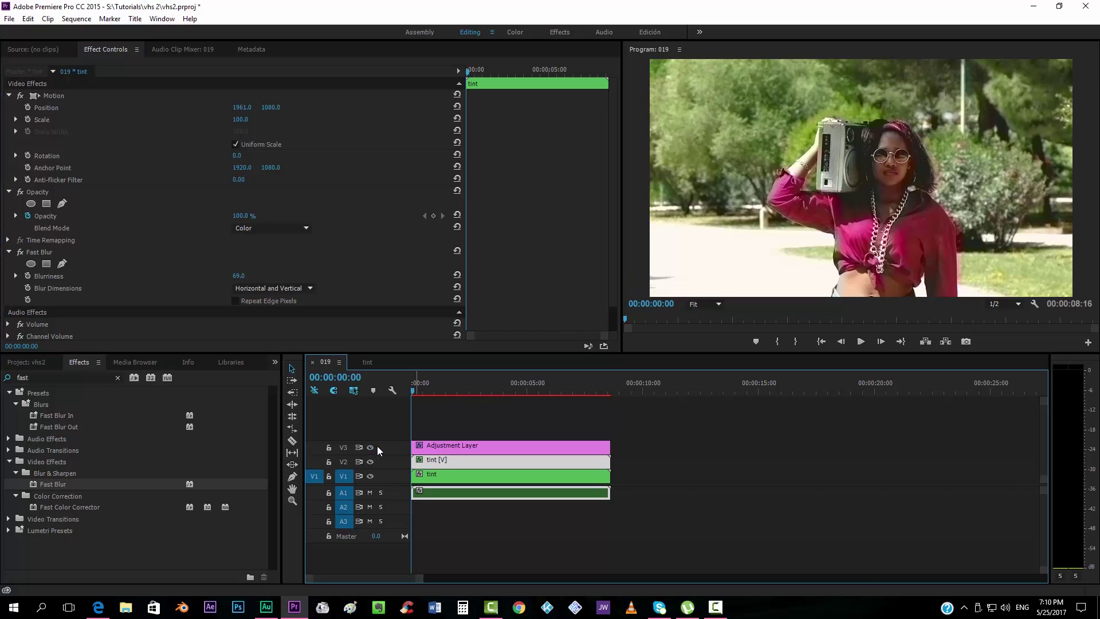
pyautogui.click(450, 442)
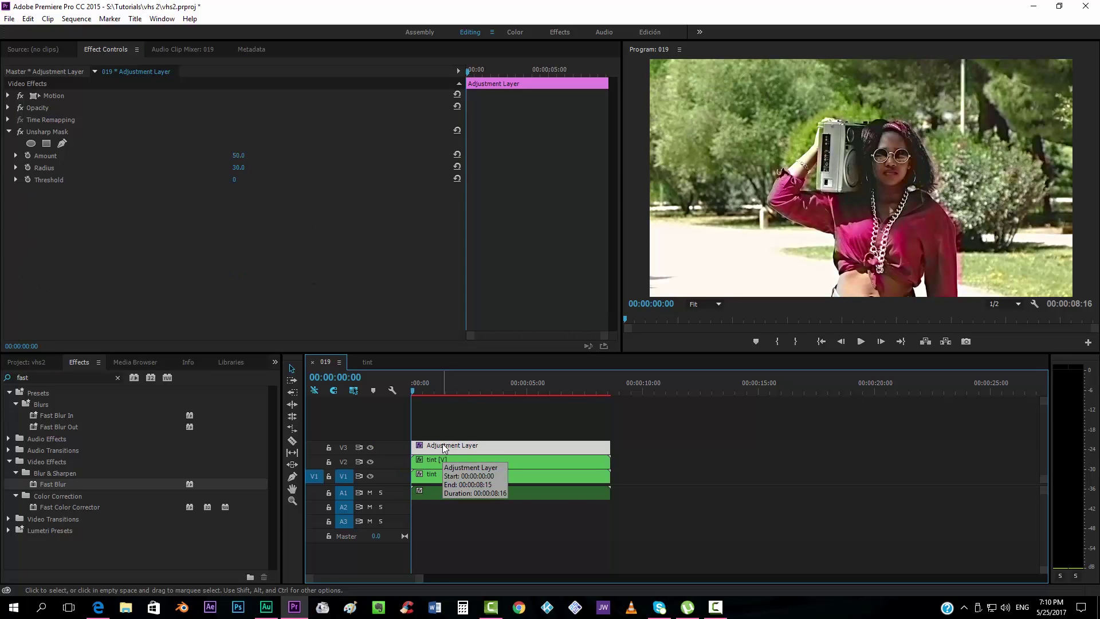
# Import the image sequence starting at Vertical Slip_0 from the Vertical Slip folder inside VHS Tape
pyautogui.click(32, 360)
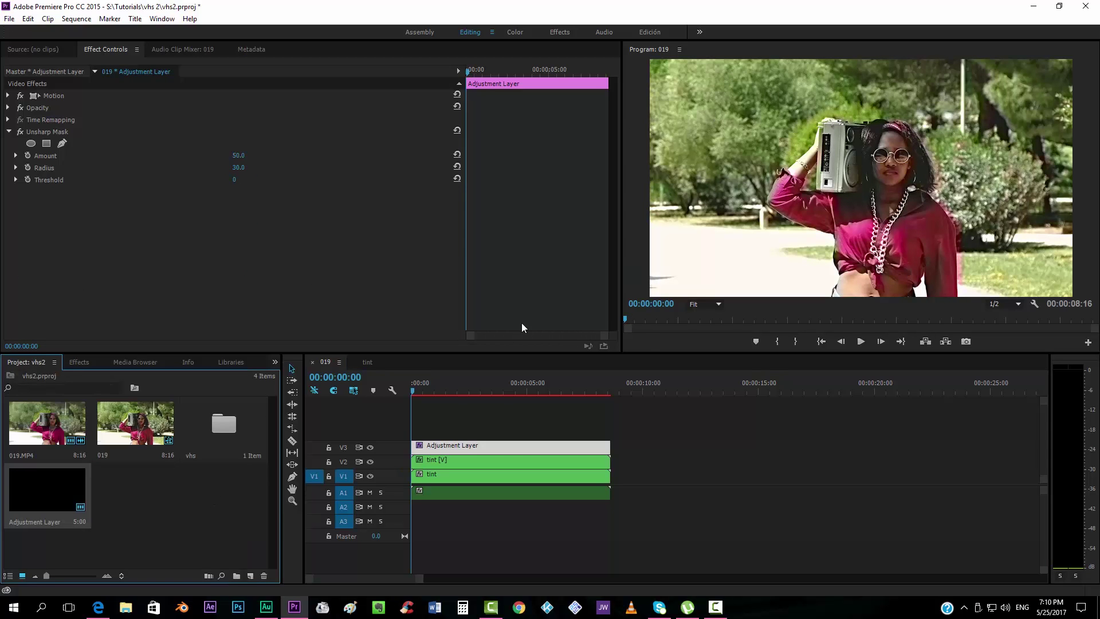
pyautogui.doubleClick(167, 518)
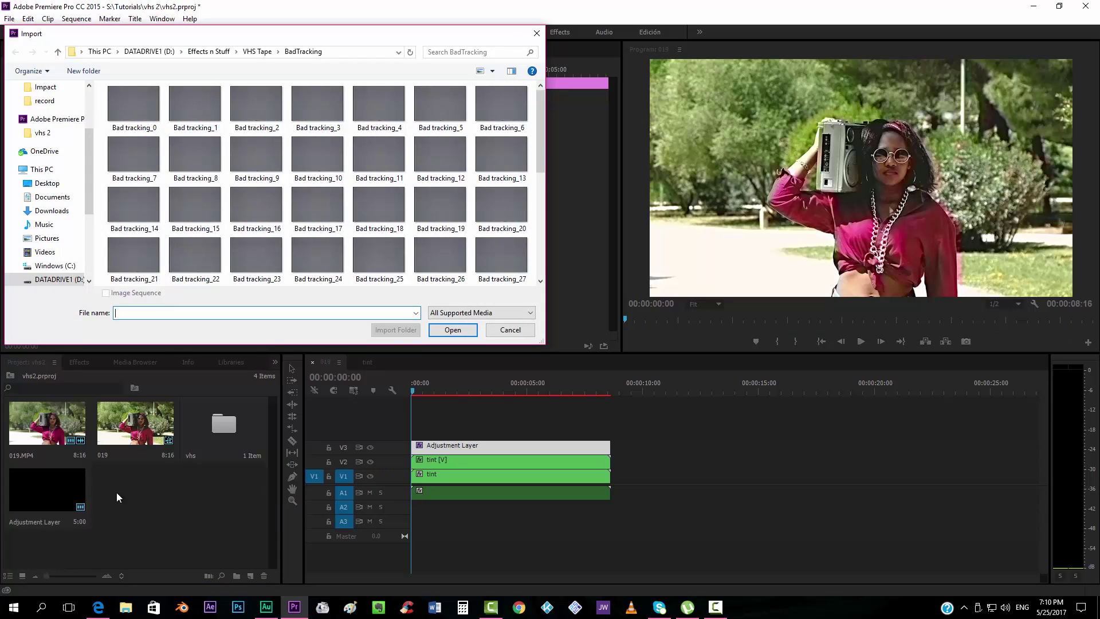
pyautogui.click(127, 103)
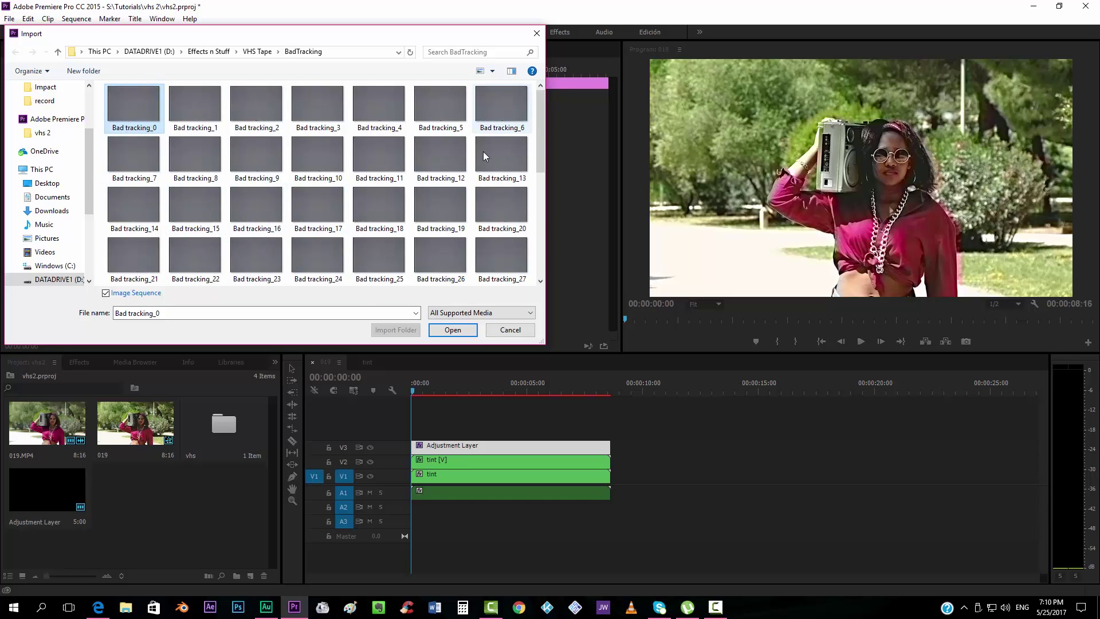
pyautogui.click(257, 51)
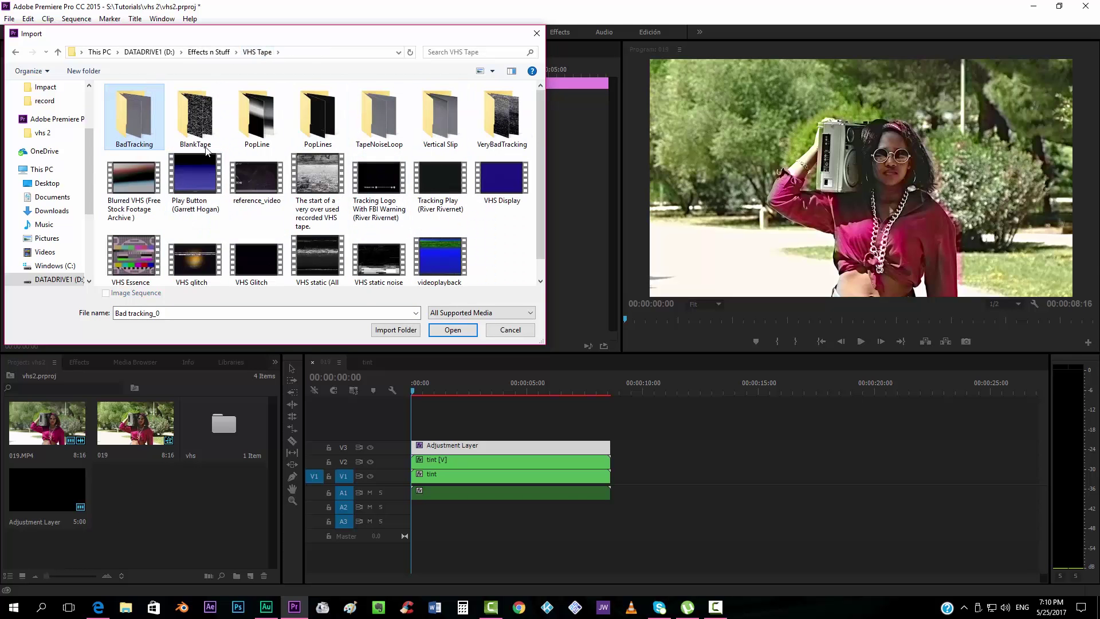
pyautogui.doubleClick(502, 117)
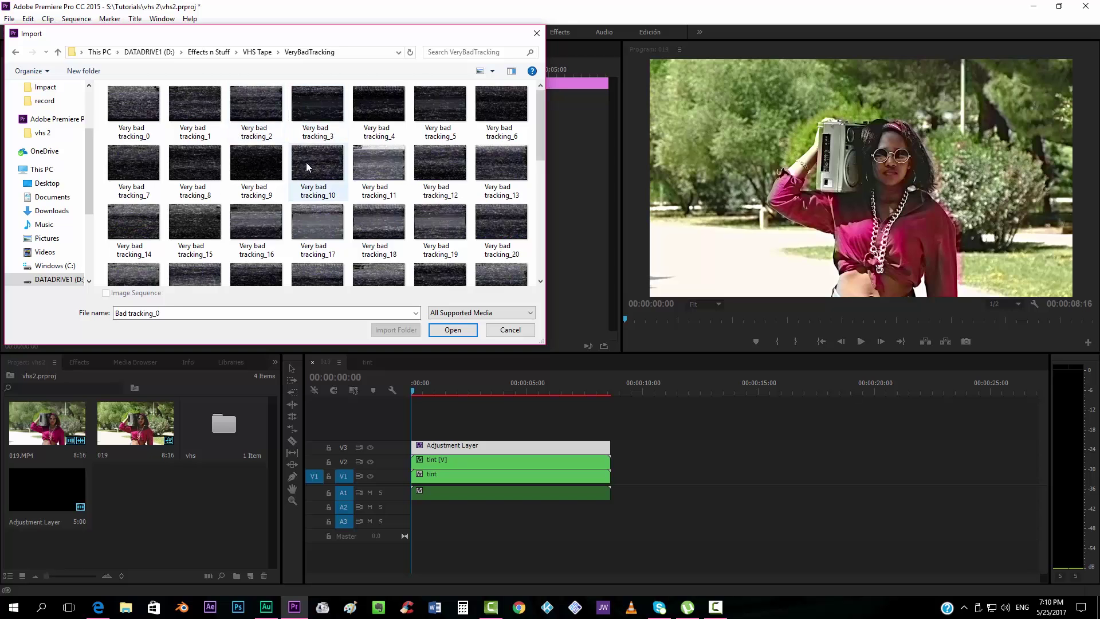
pyautogui.click(16, 51)
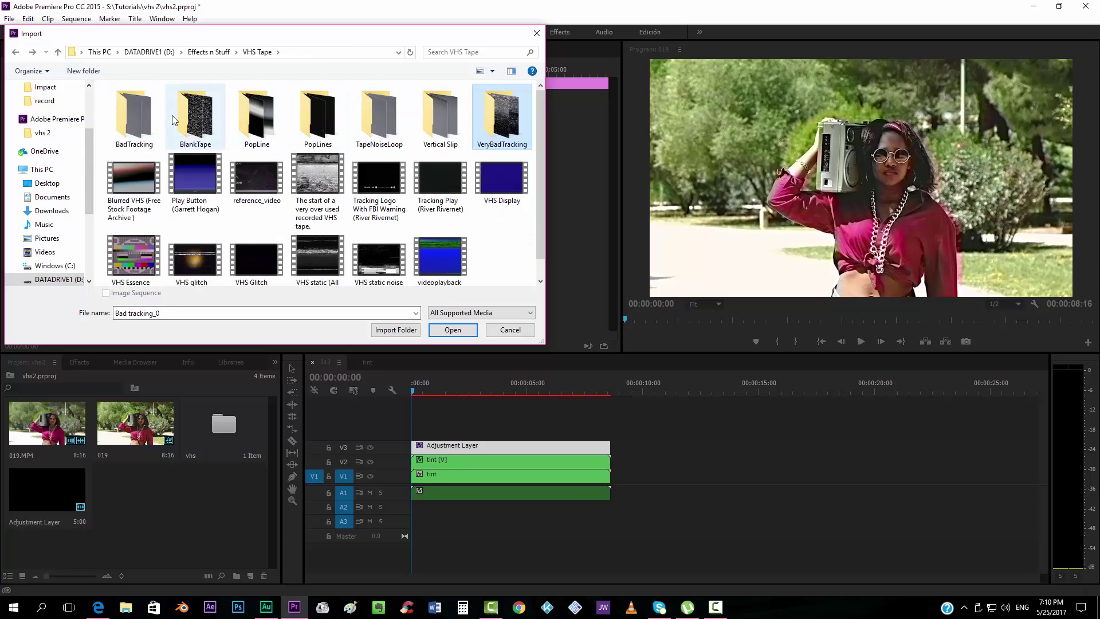
pyautogui.doubleClick(446, 134)
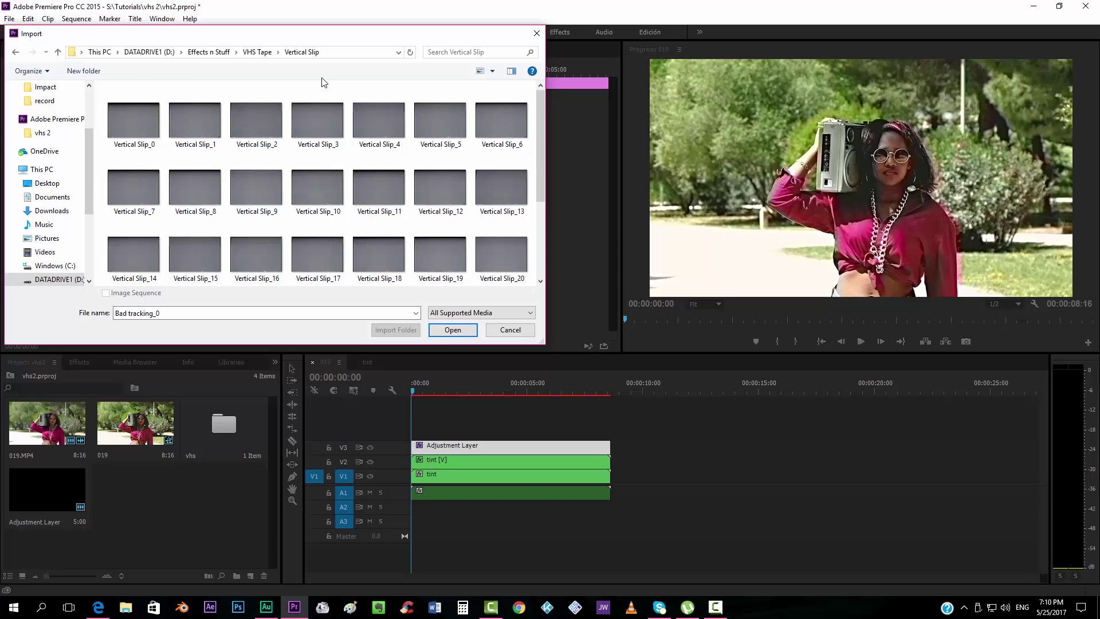
pyautogui.click(147, 119)
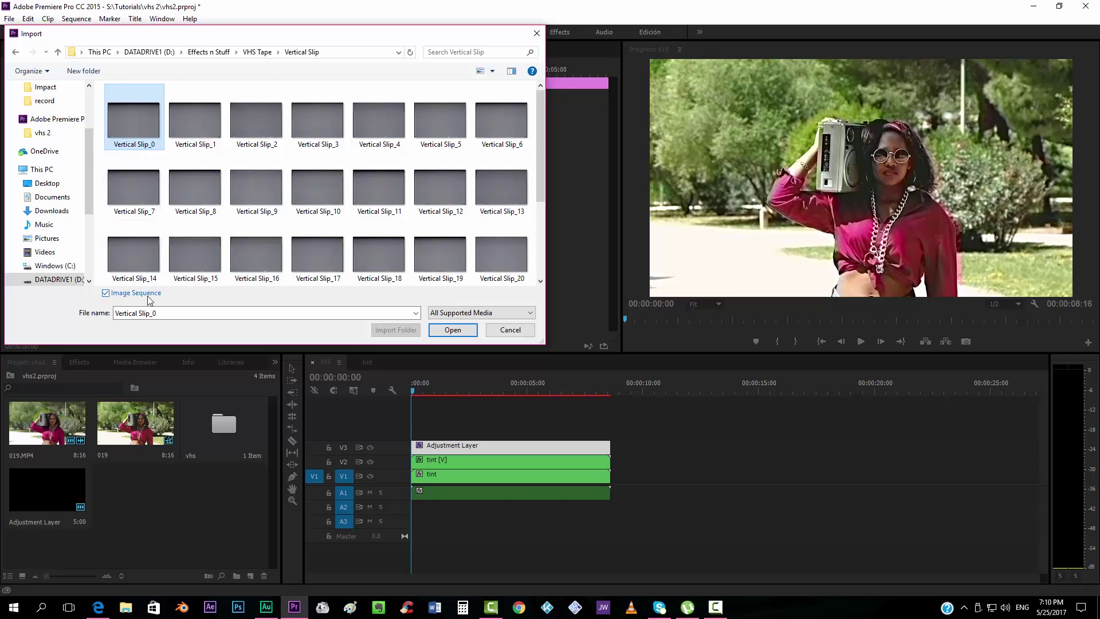
pyautogui.click(459, 330)
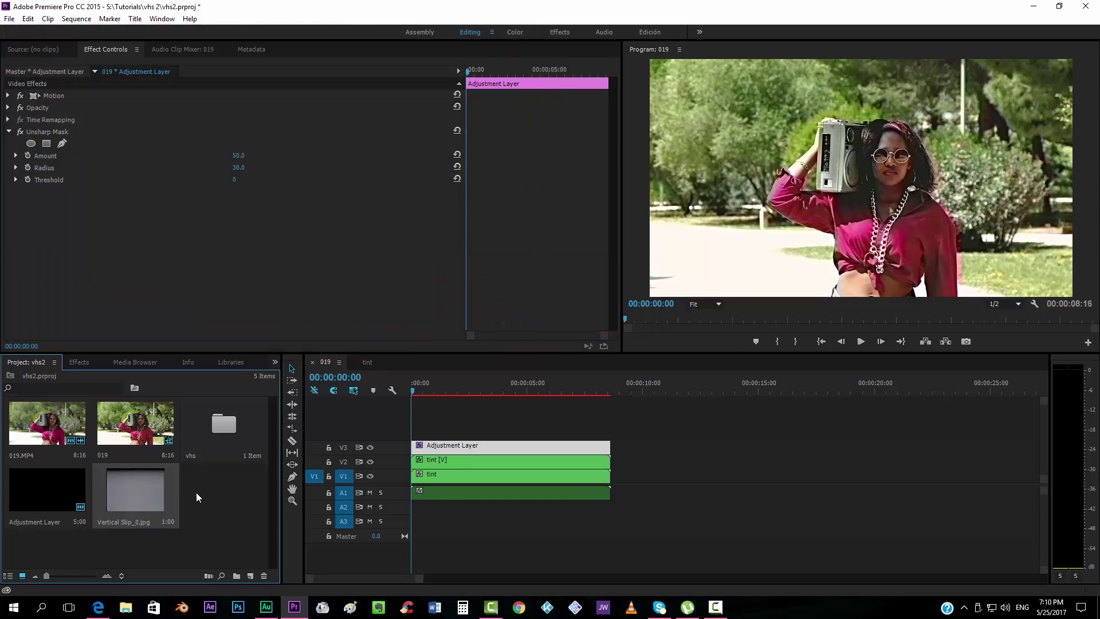
# Place Vertical Slip_0.jpg on V4 at the sequence start and scale it non-uniformly to height 448 and width 590
pyautogui.moveTo(127, 502); pyautogui.dragTo(420, 438)
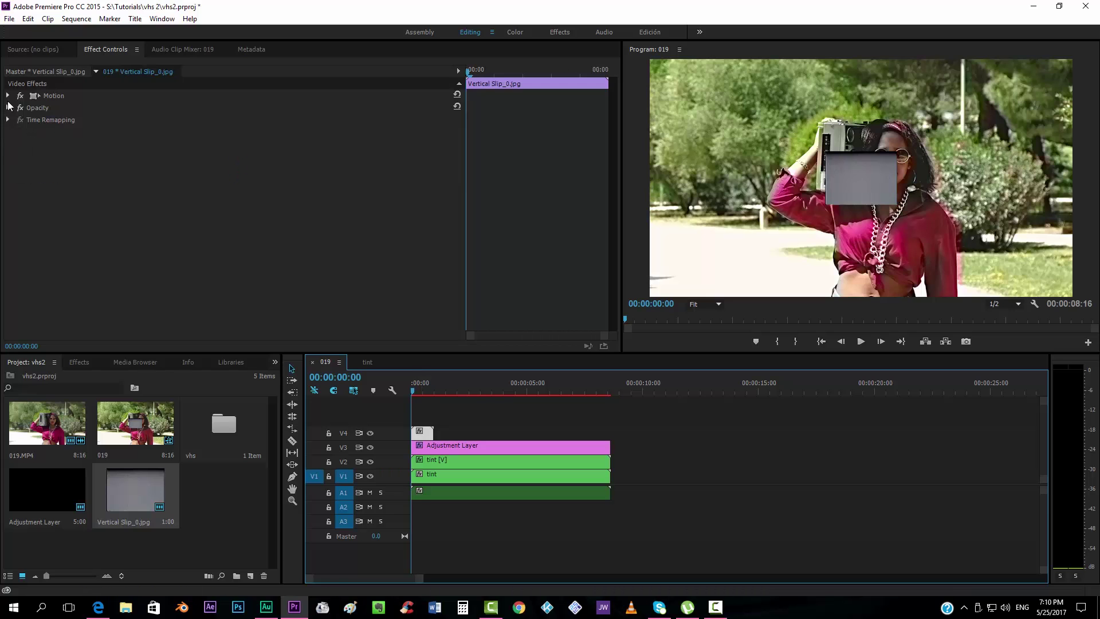
pyautogui.click(8, 96)
pyautogui.click(241, 119)
pyautogui.write('122')
pyautogui.press('Return')
pyautogui.moveTo(241, 119); pyautogui.dragTo(427, 119)
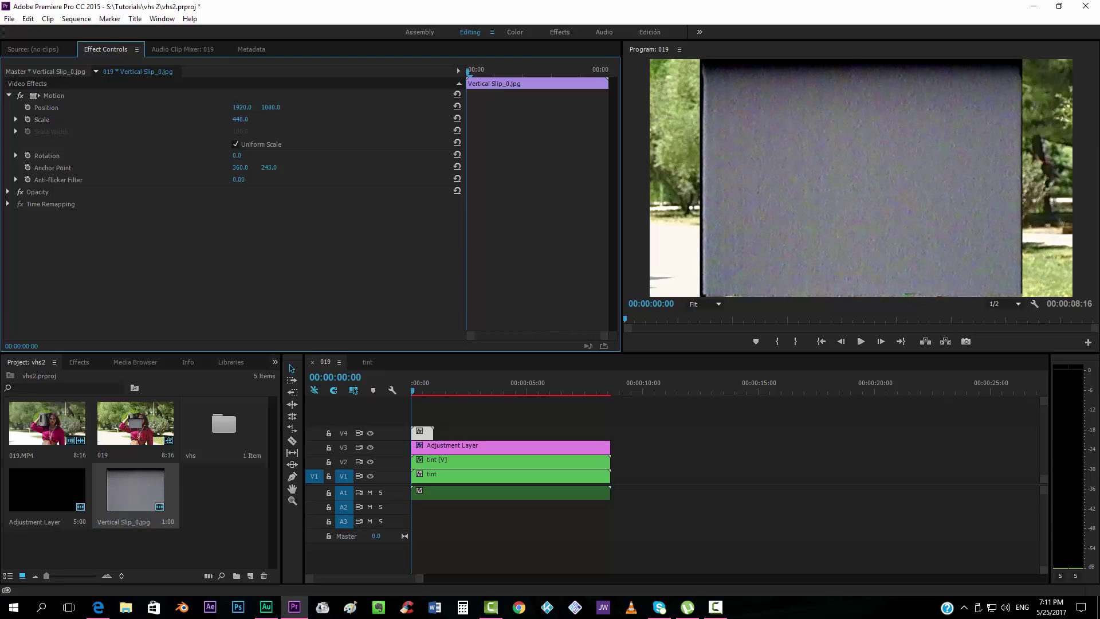
pyautogui.click(235, 144)
pyautogui.moveTo(241, 132); pyautogui.dragTo(525, 131)
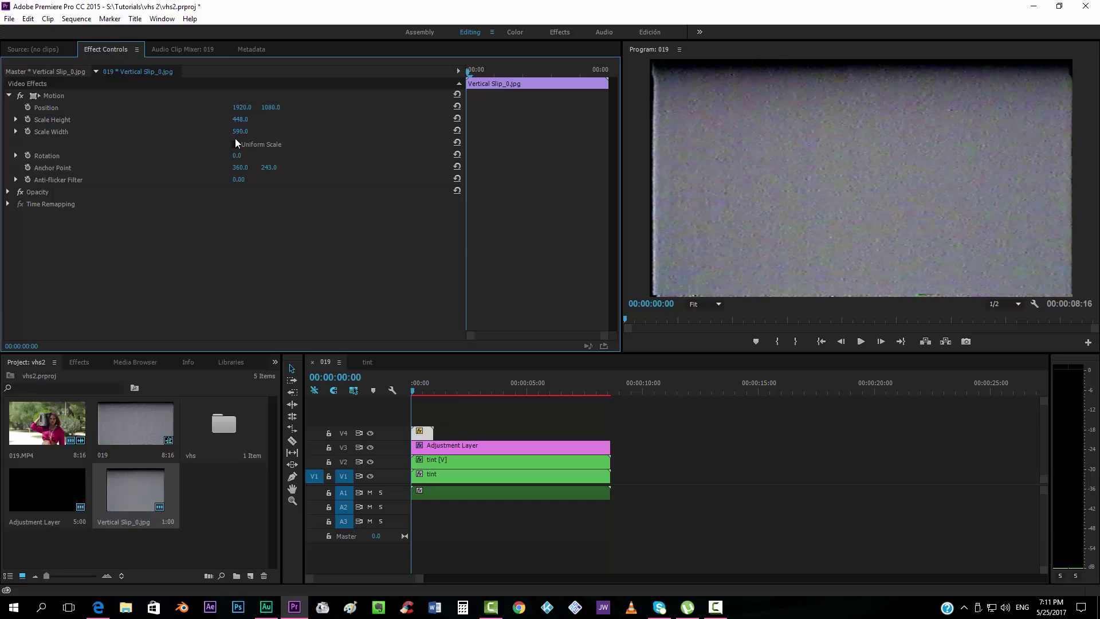
# Set the blend mode of the Vertical Slip_0.jpg clip on V4 to Hard Light
pyautogui.click(8, 192)
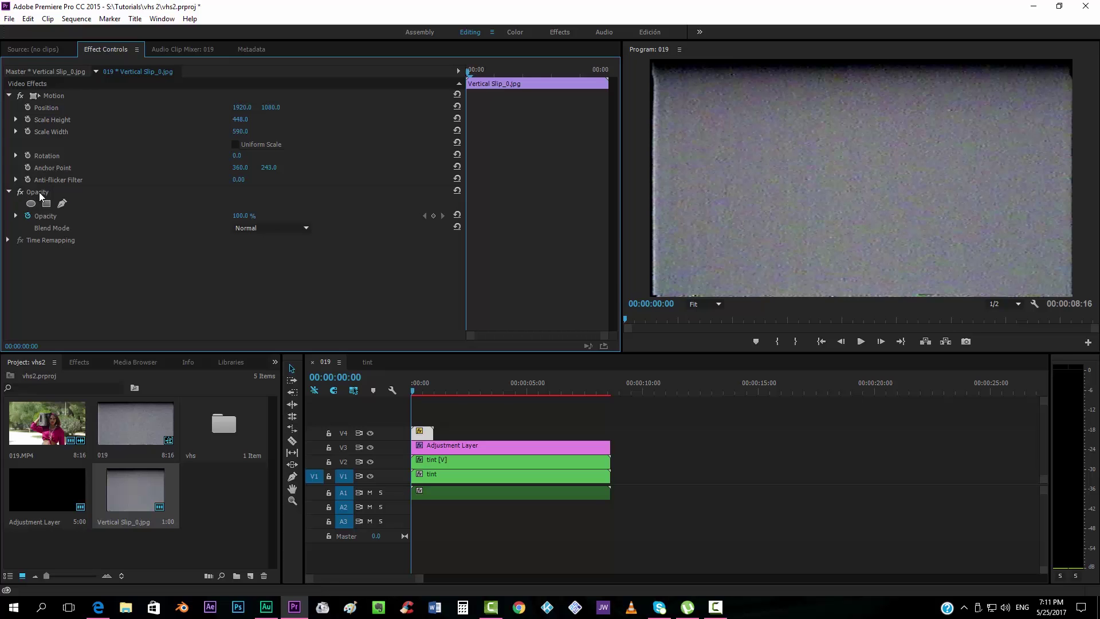
pyautogui.click(255, 229)
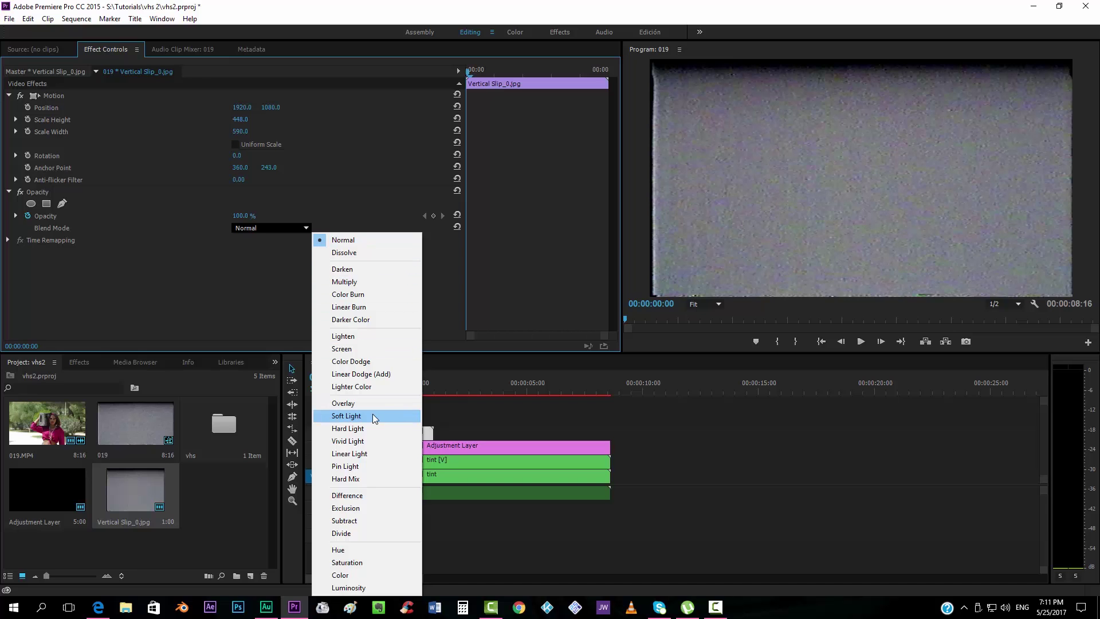
pyautogui.click(356, 428)
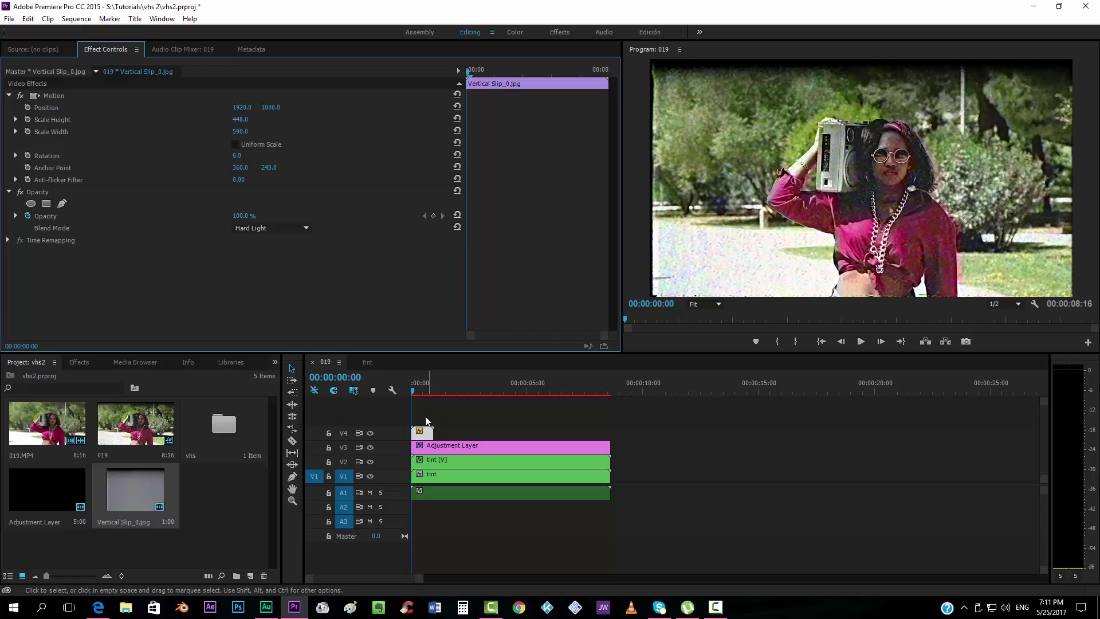
# Target V4 instead of V1 and paste copies of the Vertical Slip_0.jpg clip end to end until they cover the footage
pyautogui.click(428, 435)
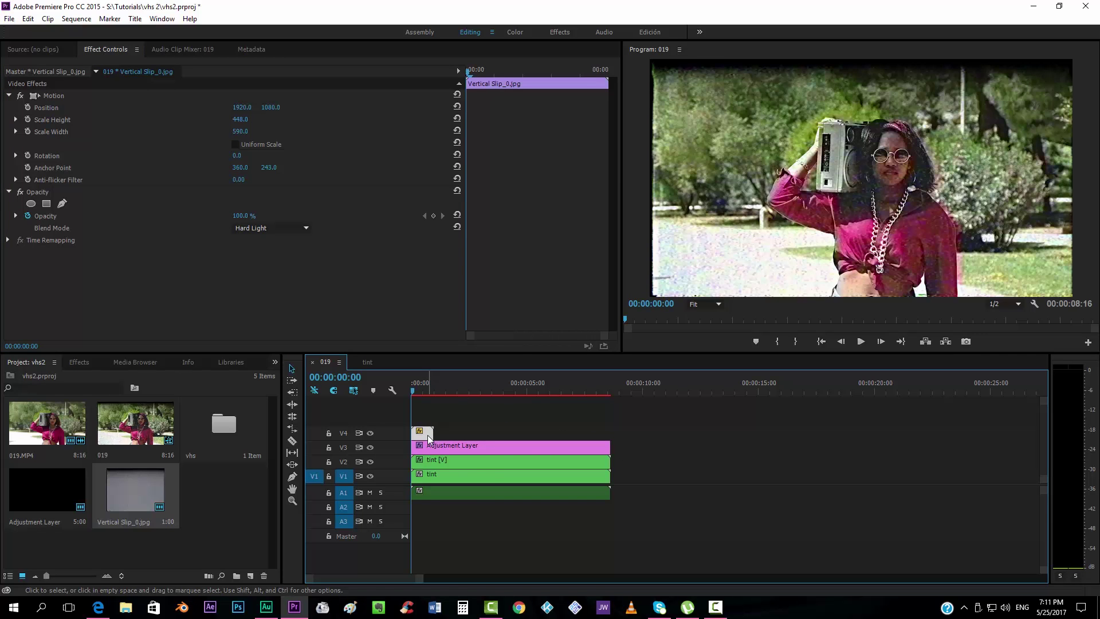
pyautogui.click(344, 435)
pyautogui.click(346, 479)
pyautogui.hotkey('ctrl', 'v')
pyautogui.hotkey('ctrl', 'v')
pyautogui.hotkey('ctrl', 'v')
pyautogui.hotkey('ctrl', 'v')
pyautogui.hotkey('ctrl', 'v')
pyautogui.hotkey('ctrl', 'v')
pyautogui.hotkey('ctrl', 'v')
pyautogui.hotkey('ctrl', 'v')
pyautogui.hotkey('ctrl', 'v')
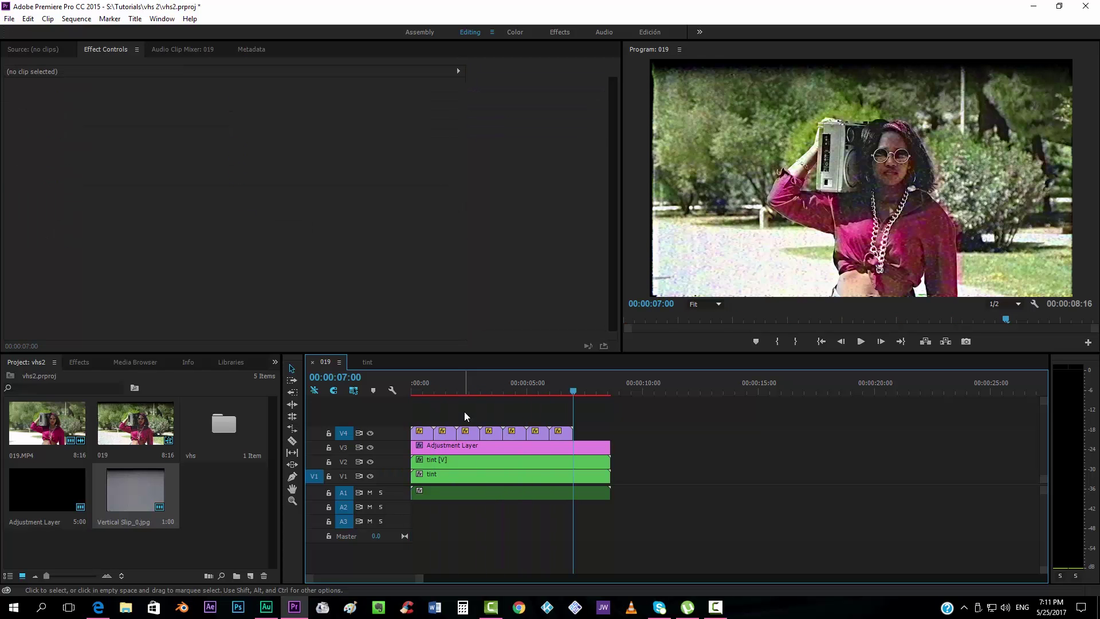
pyautogui.click(424, 391)
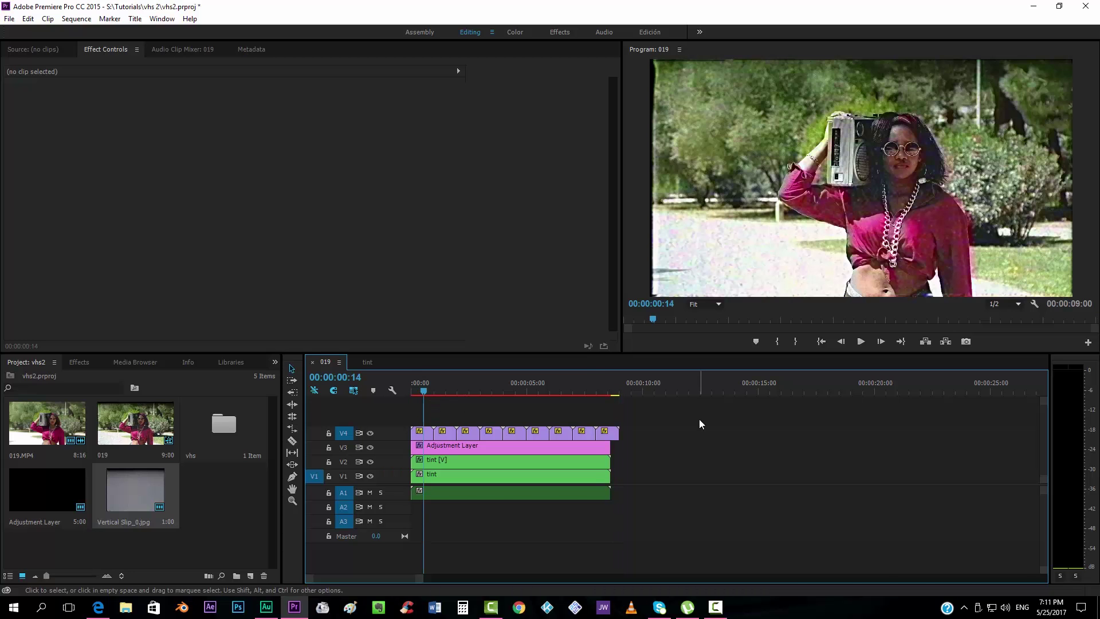